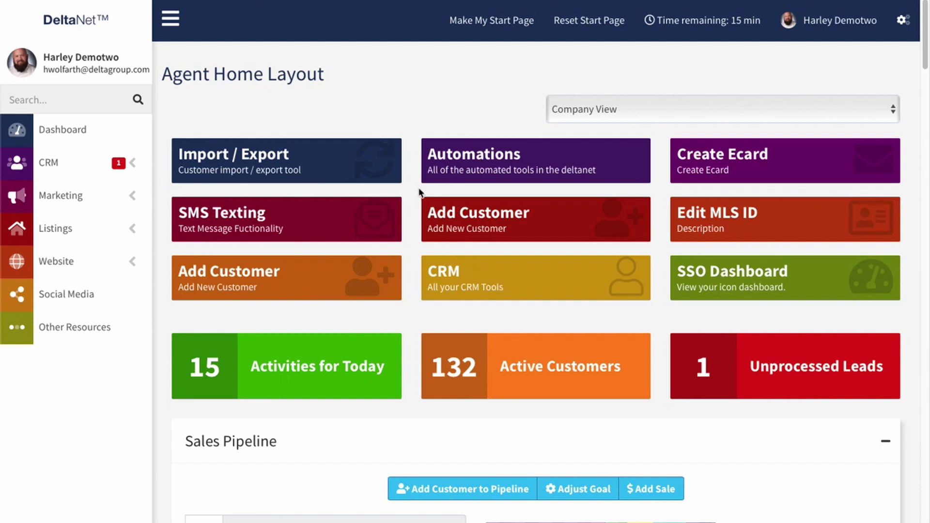
Reload the dashboard and scroll down to the Calendar panel showing November 2020
left_click(65, 129)
scroll(175, 366, "down", 15)
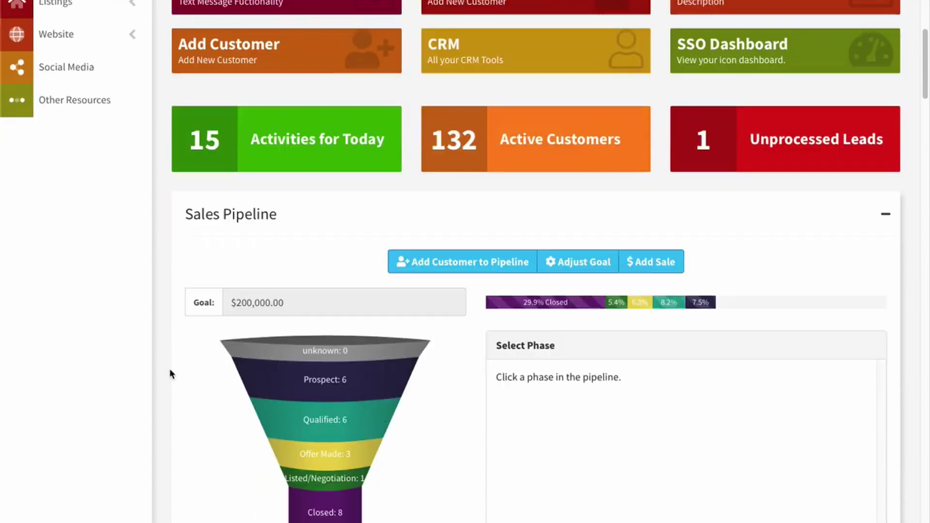
scroll(170, 371, "down", 10)
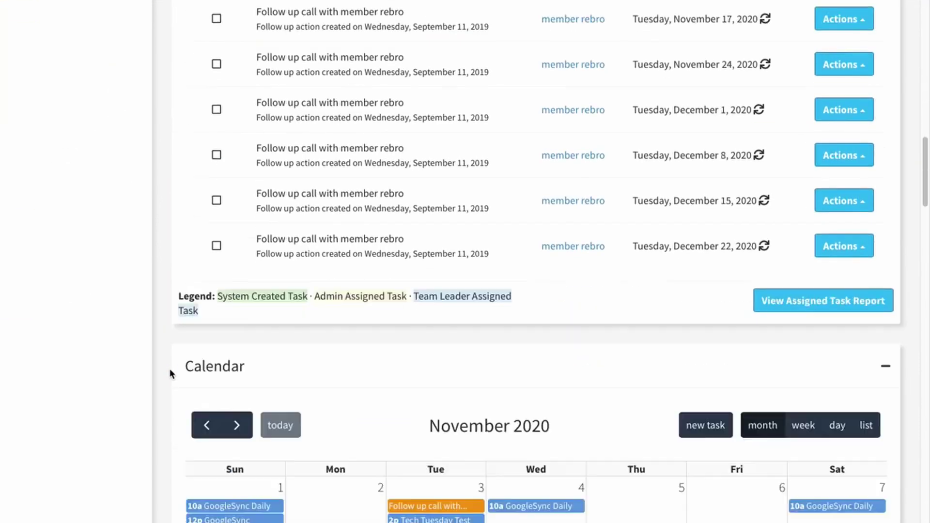
scroll(169, 369, "down", 4)
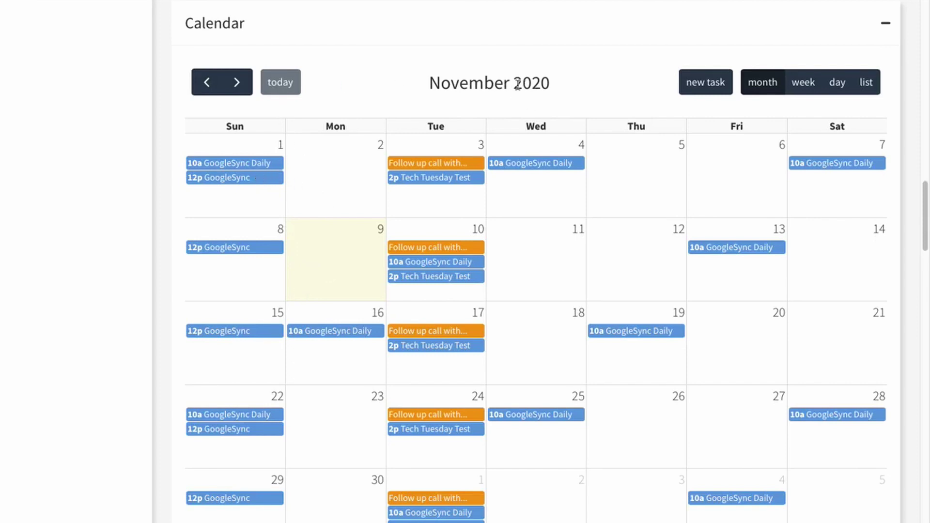
Browse the calendar between October 2020 and early 2021, then jump back to today's month
left_click(234, 83)
left_click(206, 82)
left_click(206, 82)
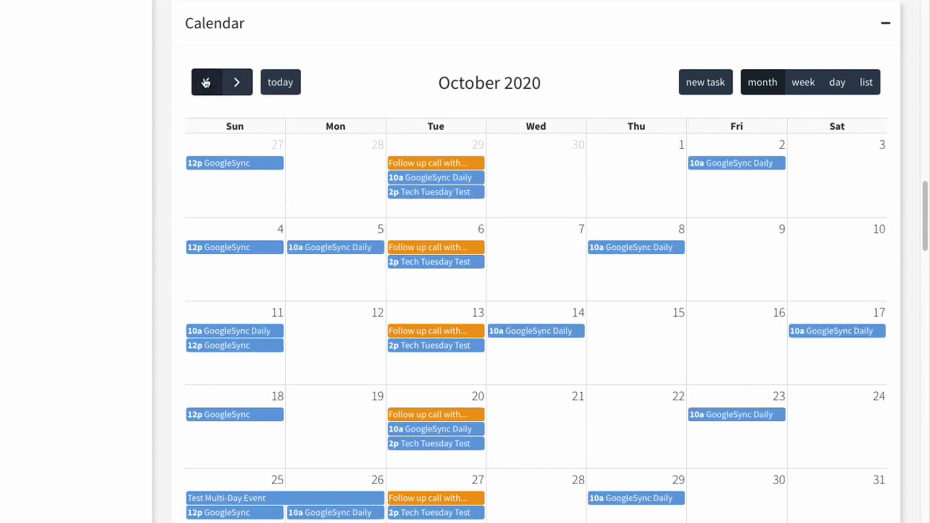
left_click(235, 82)
left_click(235, 83)
left_click(206, 82)
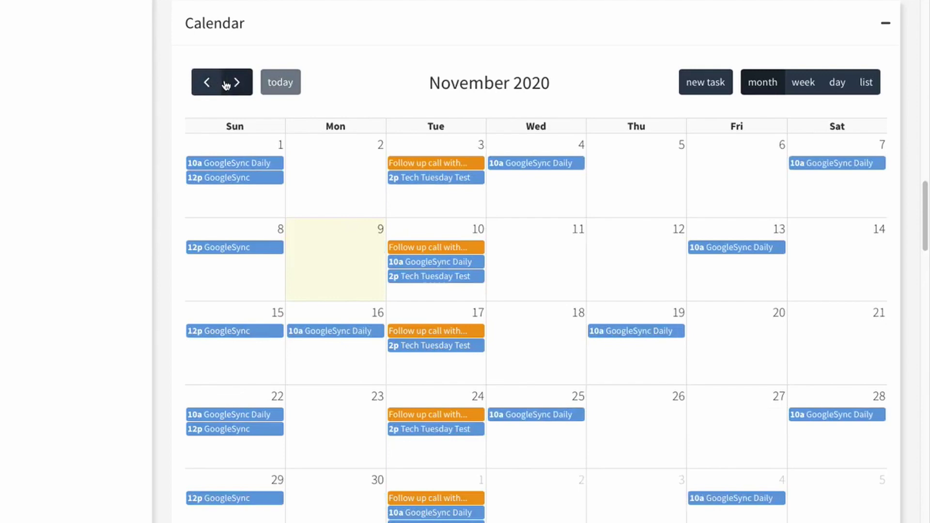
left_click(236, 82)
left_click(236, 82)
left_click(236, 82)
left_click(236, 82)
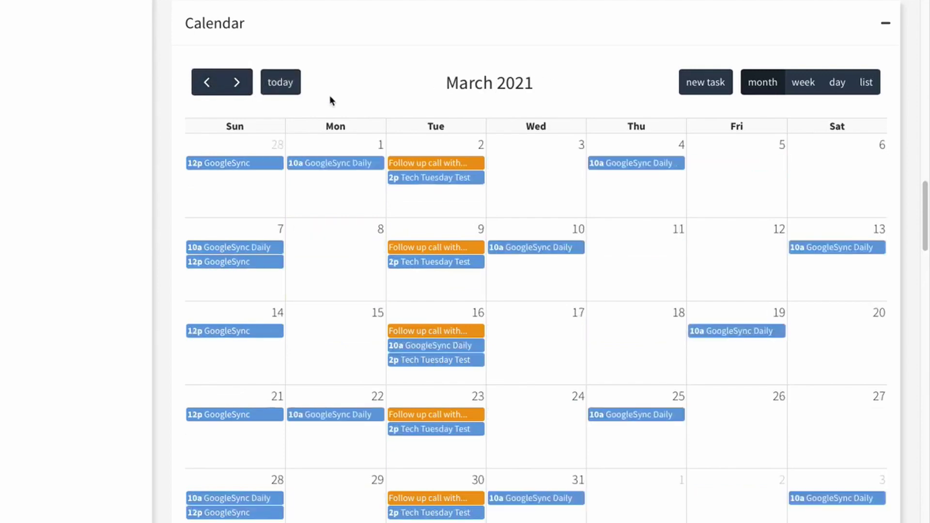
left_click(284, 84)
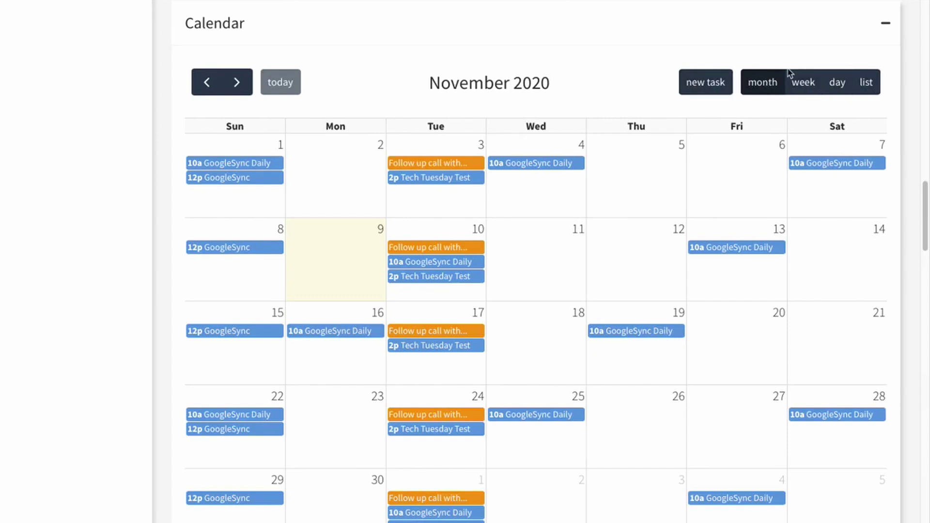
View the calendar by week, day and list, then return to the November 2020 month grid
left_click(801, 83)
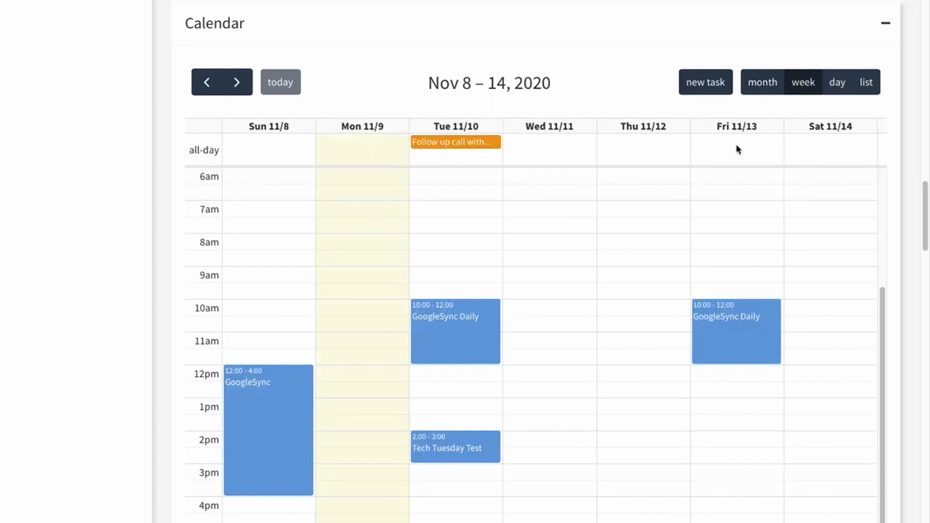
left_click(831, 85)
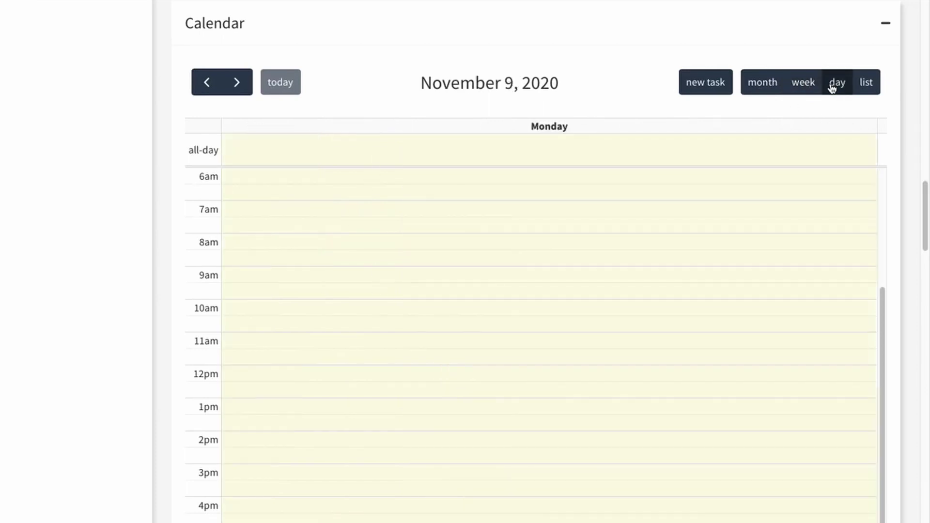
scroll(631, 235, "down", 10)
scroll(631, 234, "up", 12)
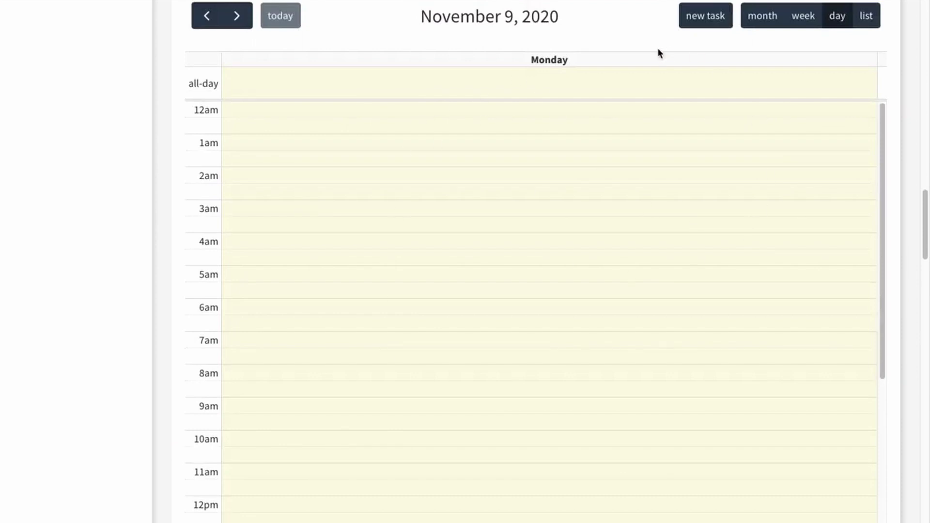
left_click(867, 16)
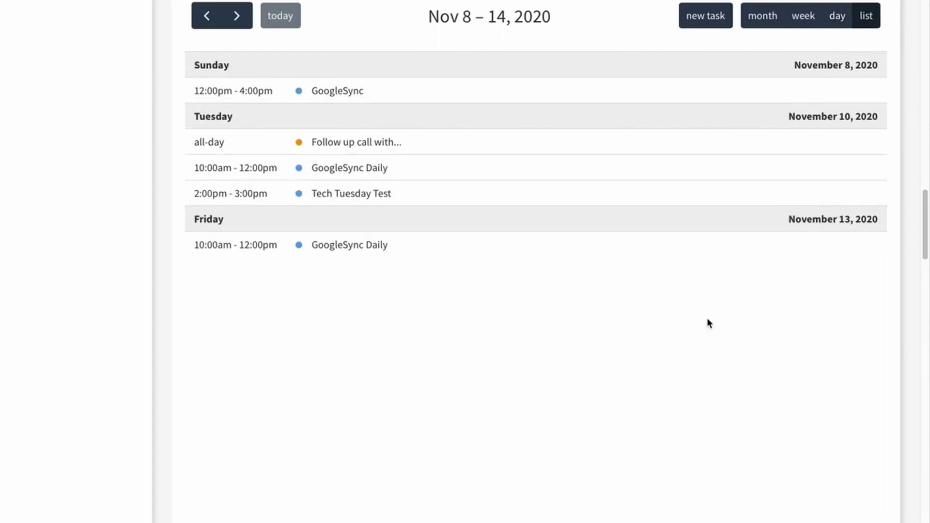
scroll(602, 120, "up", 1)
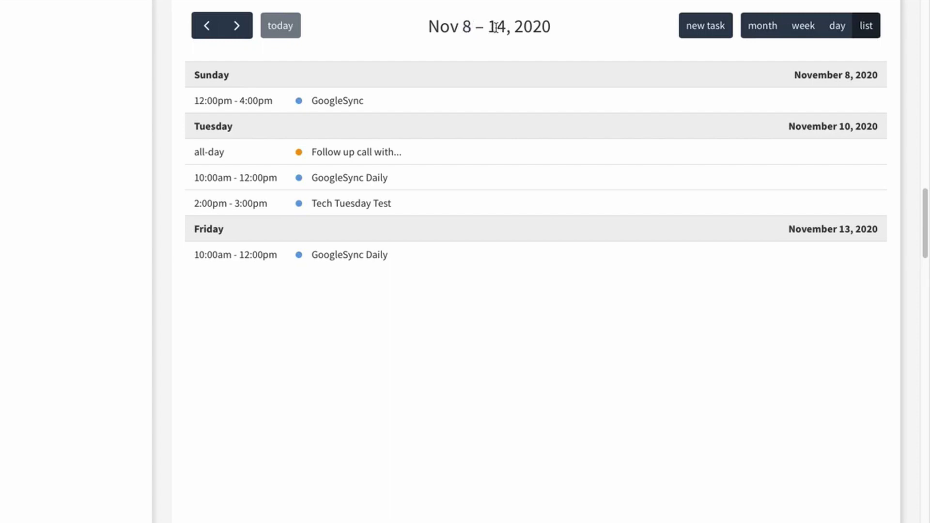
left_click(764, 25)
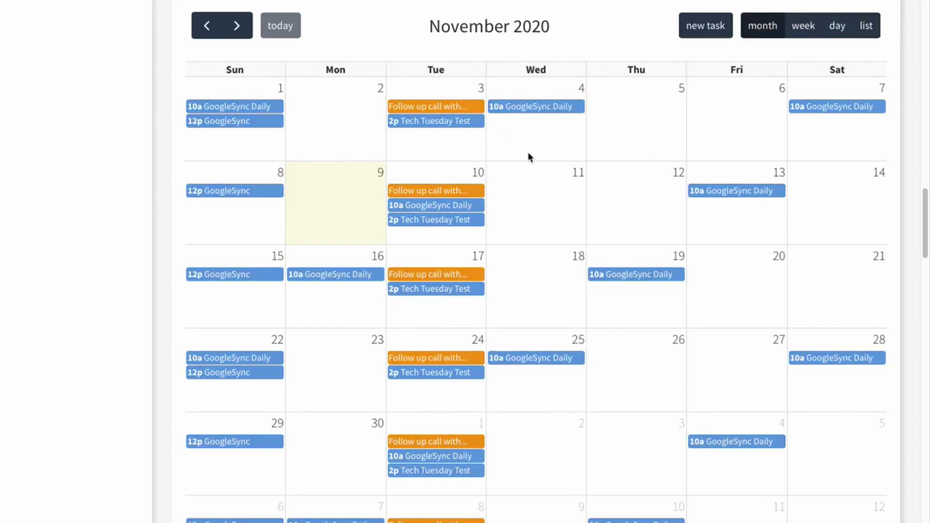
left_click(219, 122)
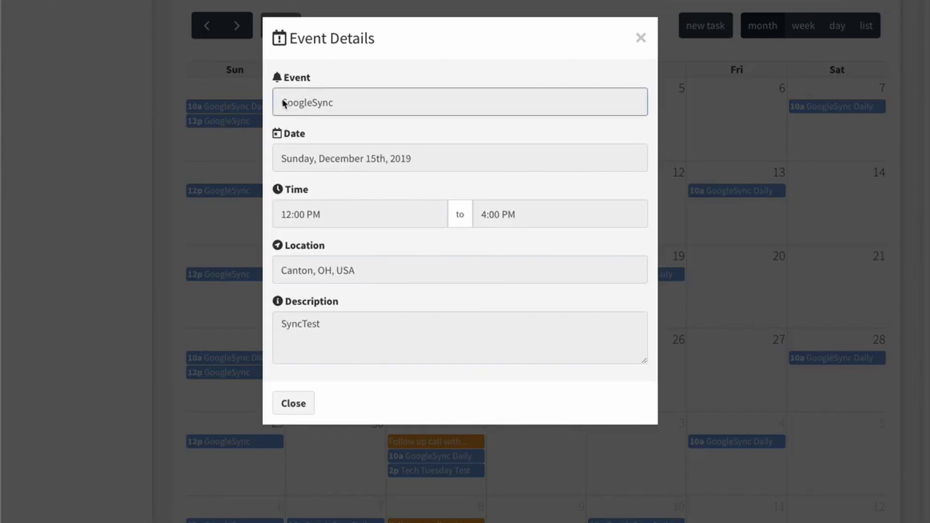
left_click_drag(283, 103, 358, 104)
left_click_drag(320, 158, 355, 161)
left_click_drag(308, 215, 340, 231)
left_click(336, 248)
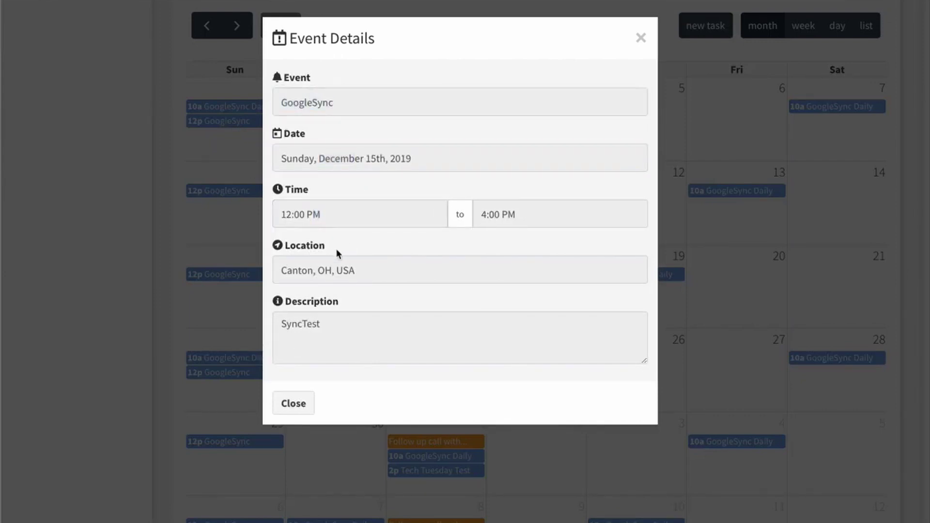
left_click_drag(291, 269, 372, 270)
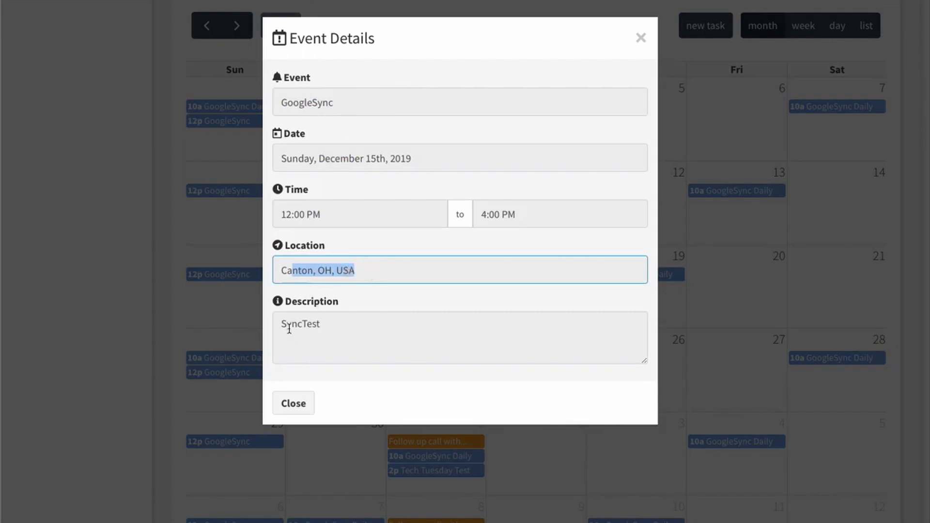
left_click_drag(281, 324, 369, 328)
left_click(369, 329)
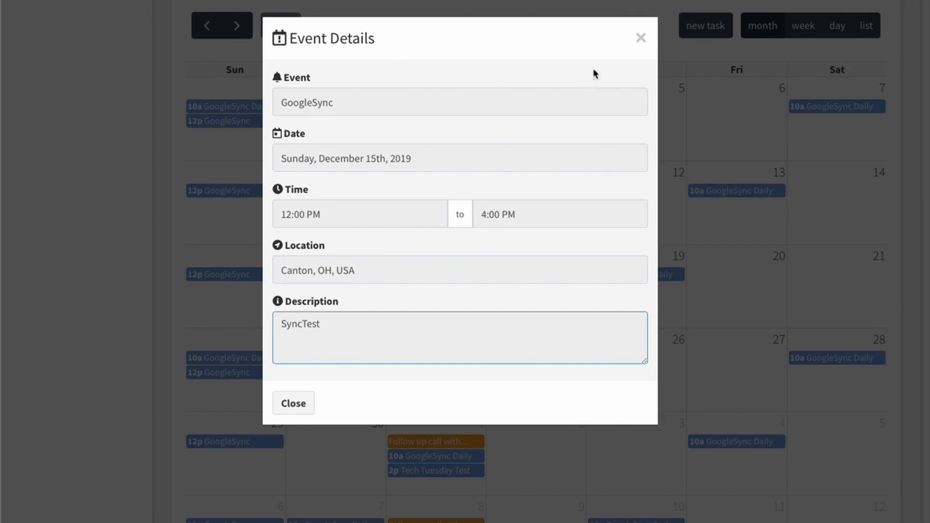
left_click(294, 404)
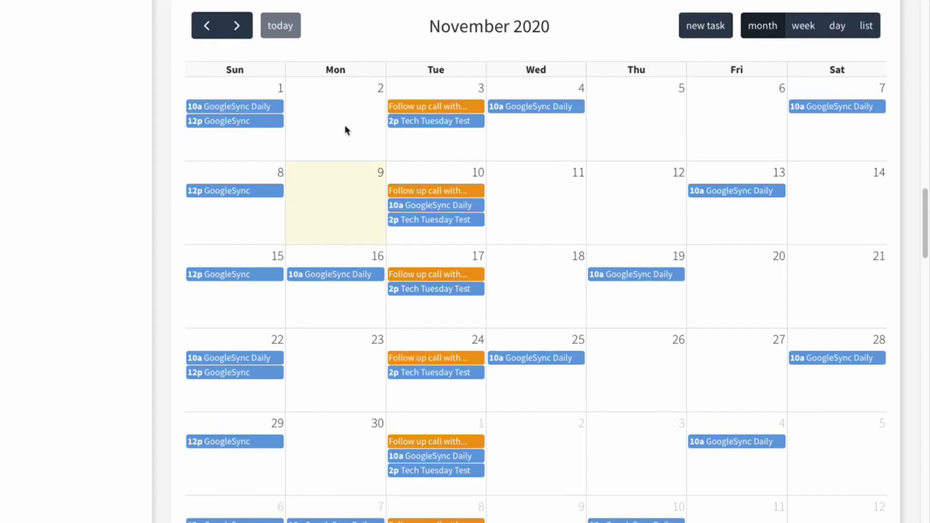
Open the Nov 3 Follow up call task and keep it repeating weekly
left_click(442, 107)
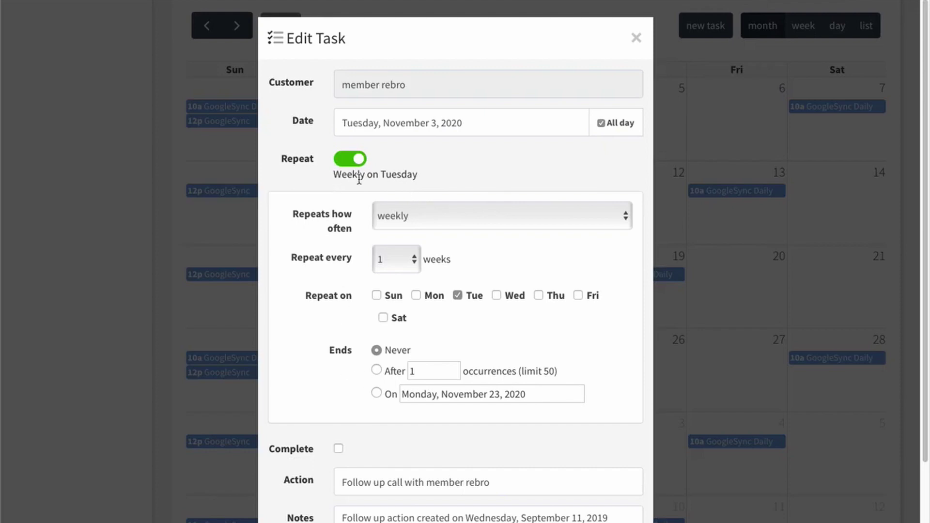
left_click(353, 160)
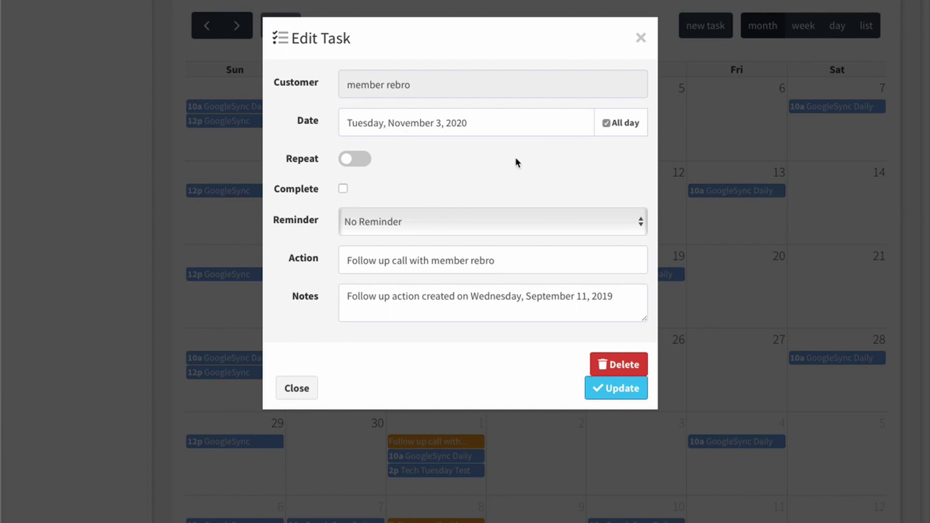
left_click(358, 160)
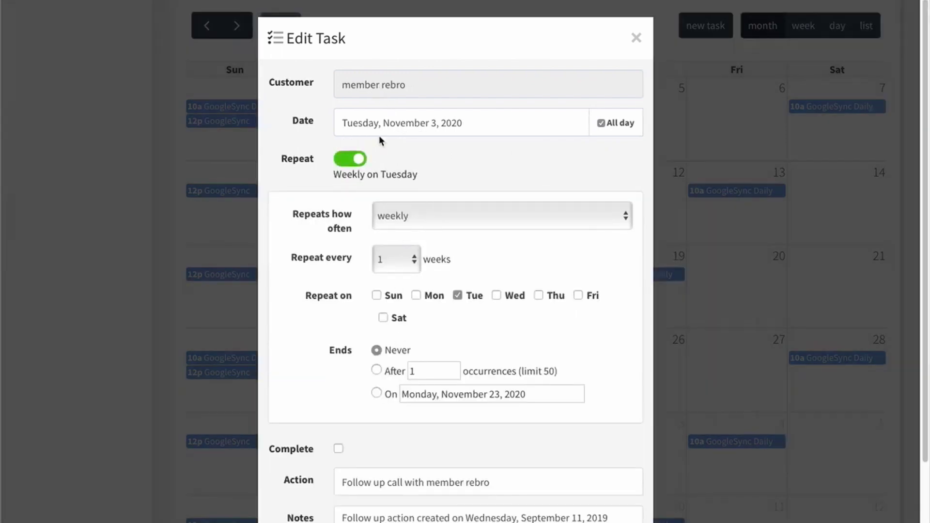
Toggle All day off and back on, leaving the task all day, and edit its action text
left_click(600, 123)
left_click(601, 123)
left_click(601, 123)
left_click(601, 124)
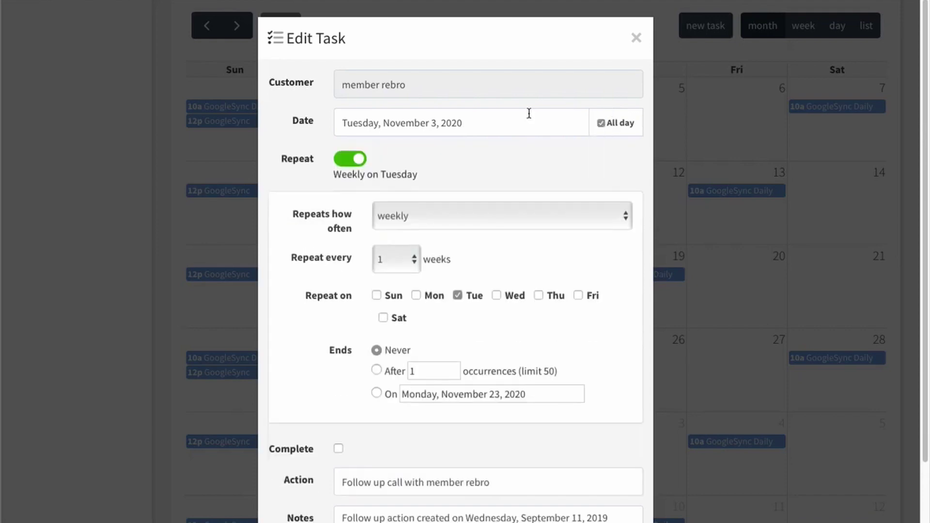
left_click(601, 124)
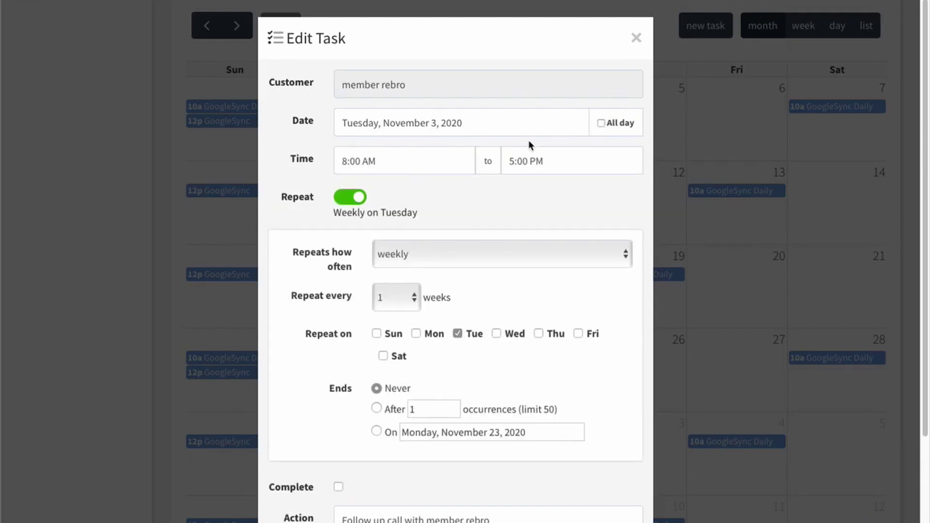
left_click(601, 123)
scroll(361, 280, "down", 1)
scroll(361, 280, "down", 2)
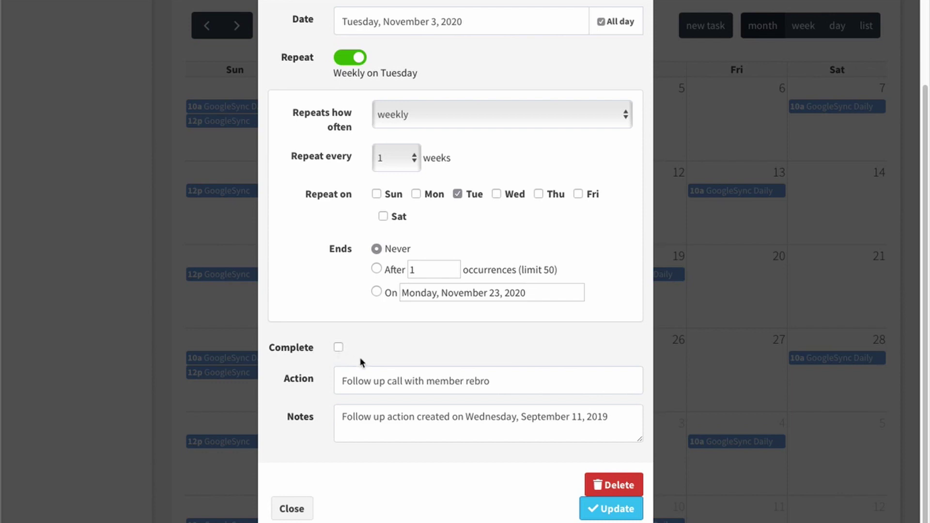
left_click(358, 385)
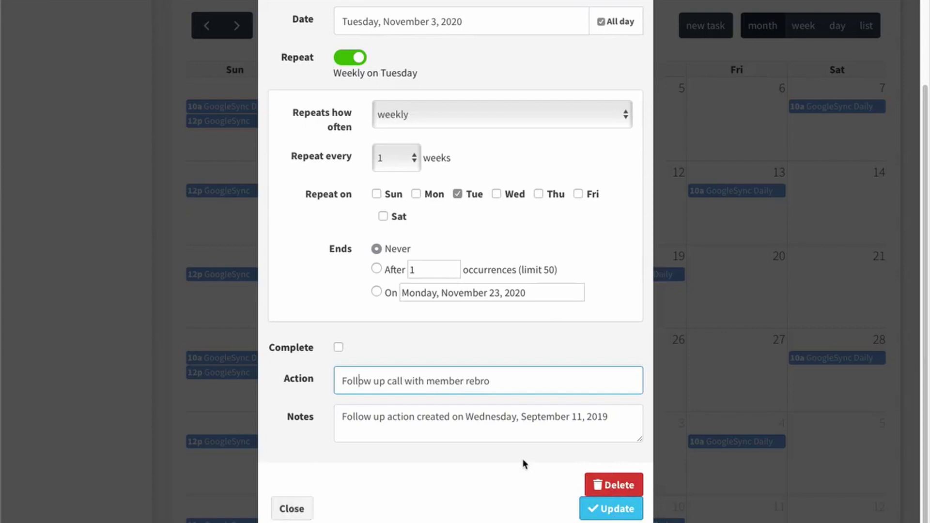
Close the Follow up call task editor and return to the November calendar
left_click(293, 511)
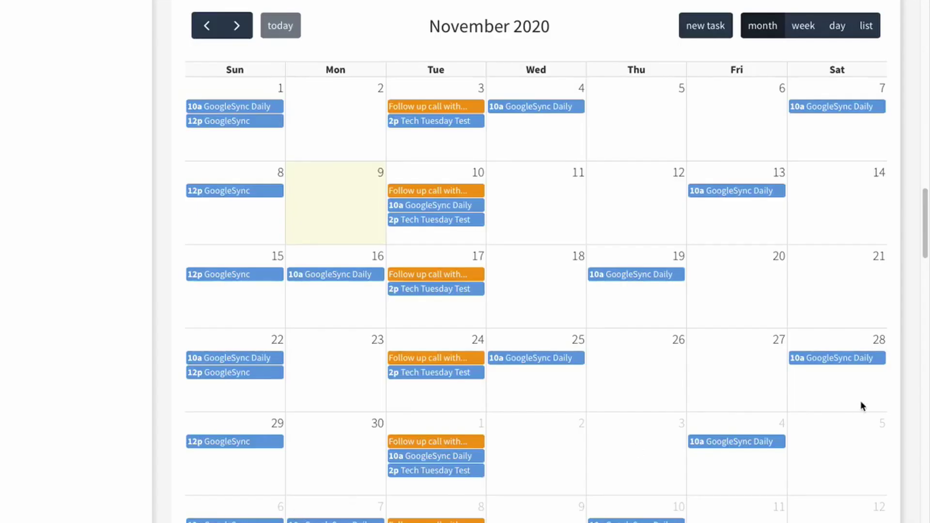
scroll(540, 253, "down", 2)
scroll(535, 261, "up", 2)
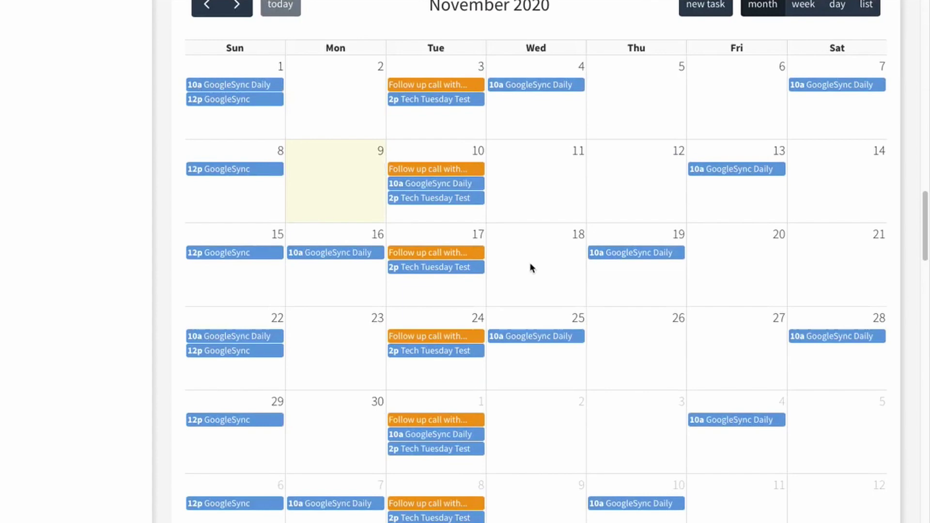
scroll(531, 268, "up", 1)
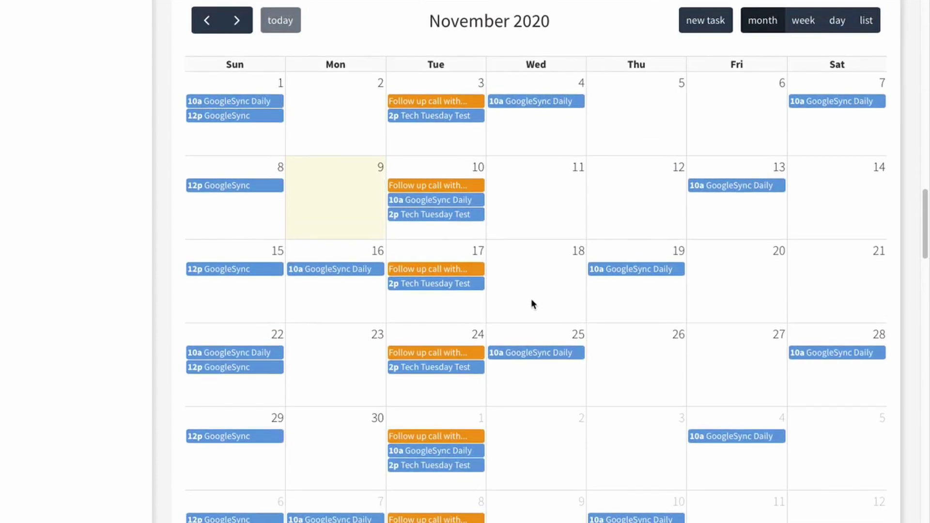
Start a new task, enter a customer's name in the Customer field, then delete it
left_click(705, 22)
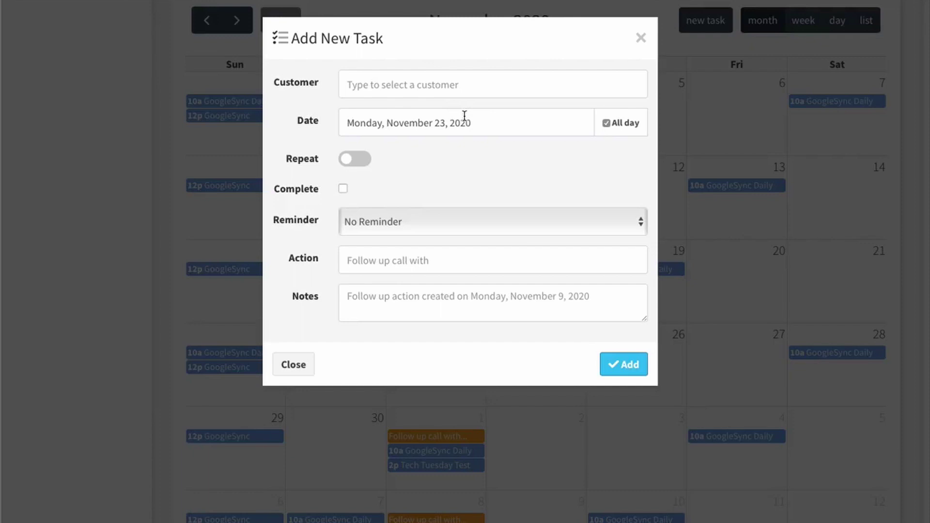
left_click(426, 89)
type("susanna")
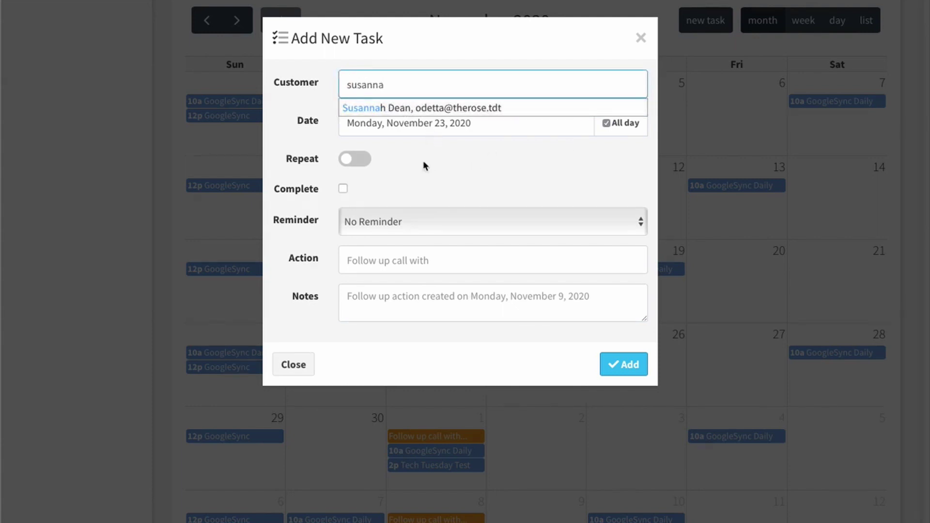
left_click(449, 159)
double_click(407, 91)
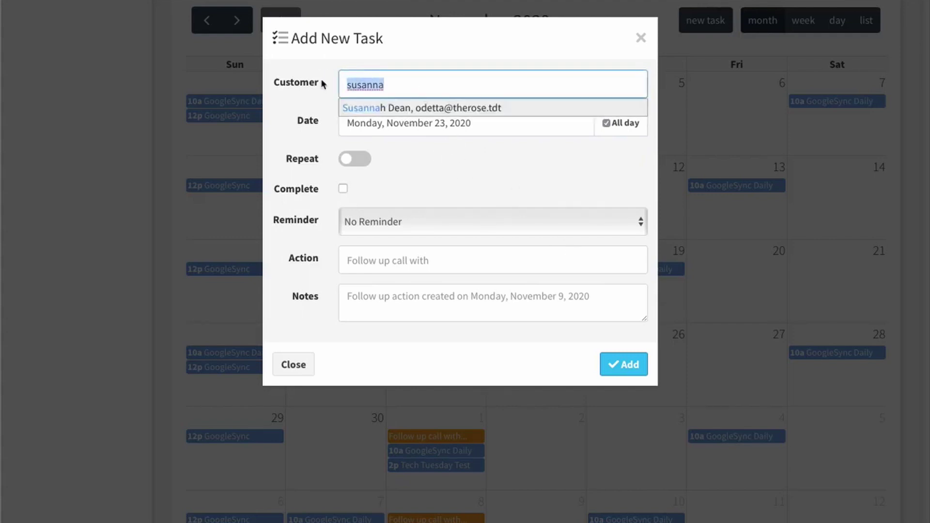
key("BackSpace")
Date the new task Friday, November 13, 2020 and turn off All day
left_click(460, 160)
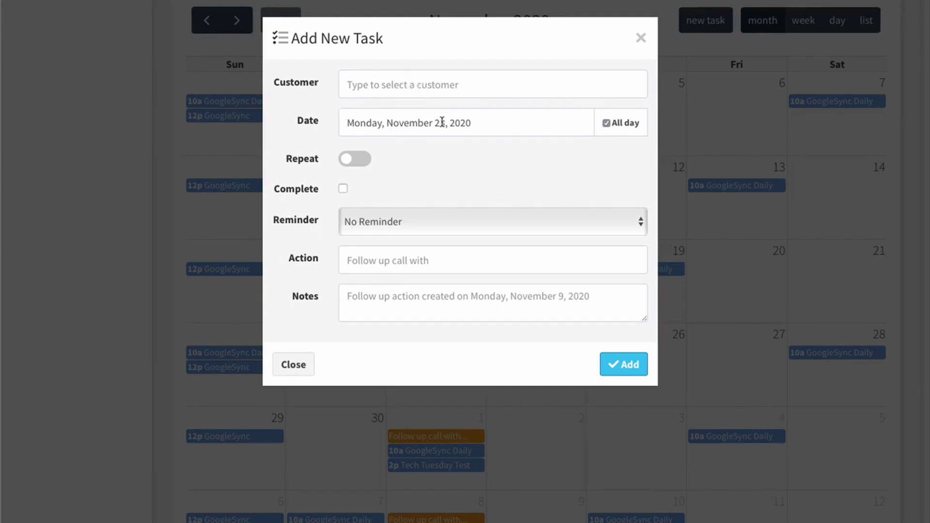
left_click(398, 123)
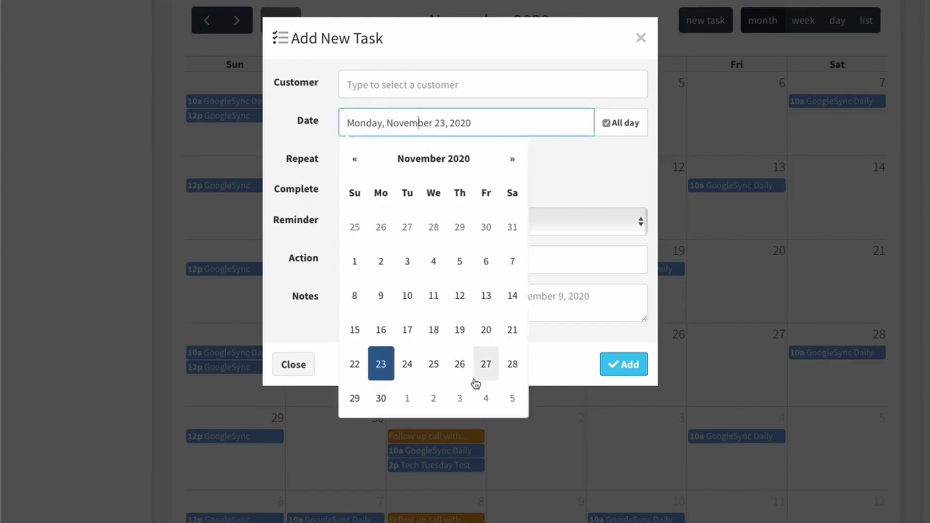
left_click(486, 299)
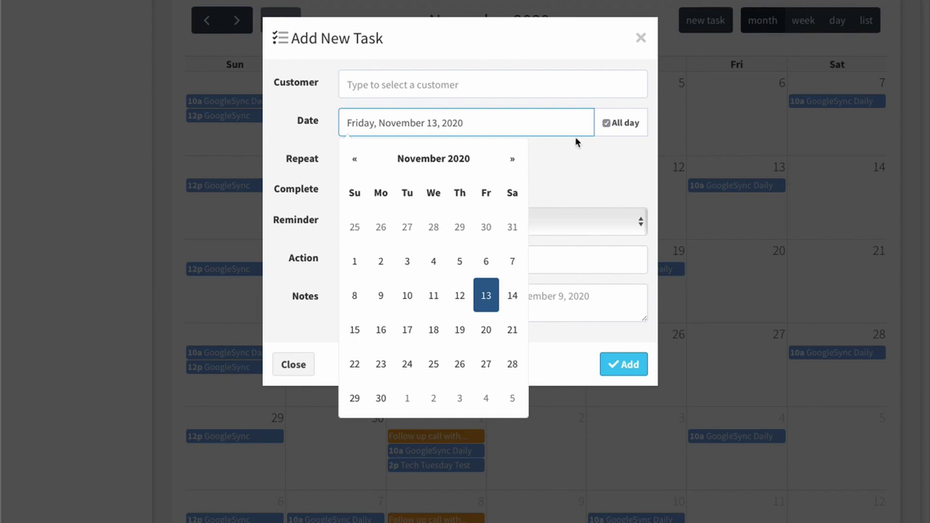
left_click(606, 123)
left_click(605, 124)
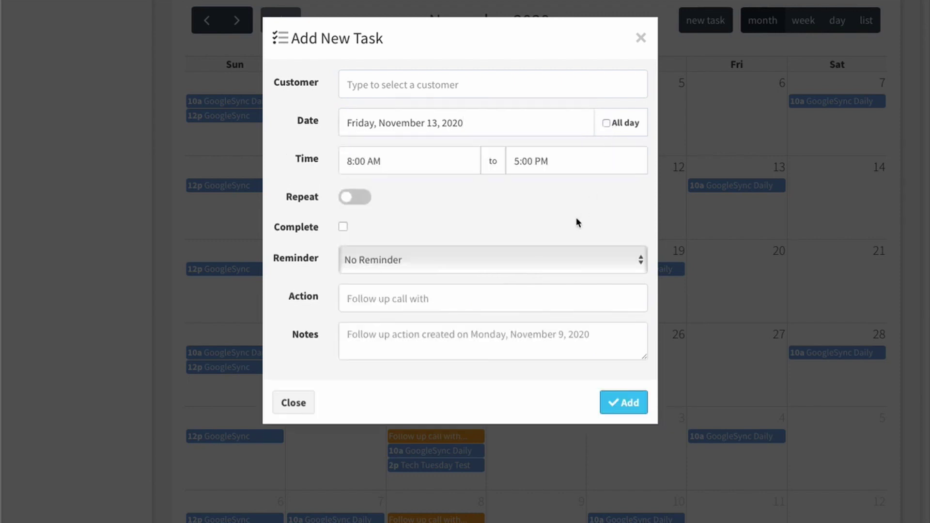
Set the task to run from 9:00 AM to 10:00 AM
left_click(397, 159)
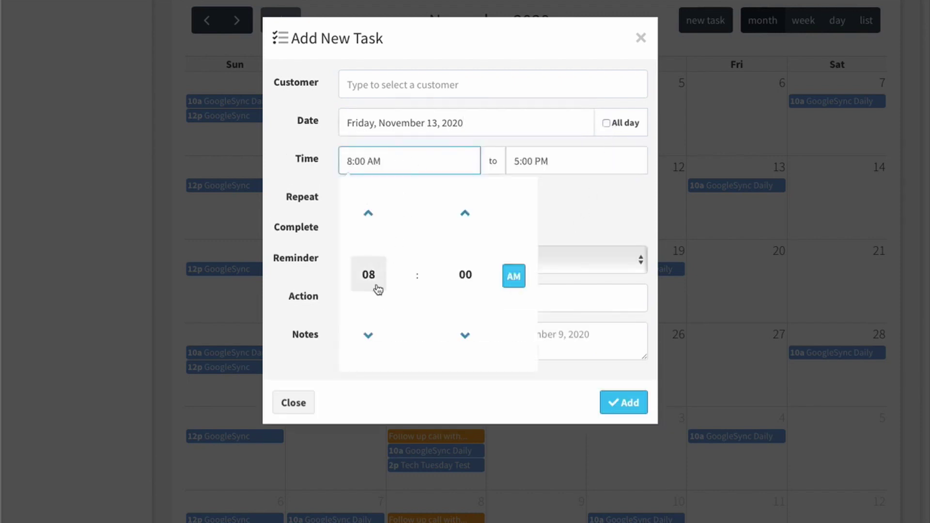
left_click(381, 212)
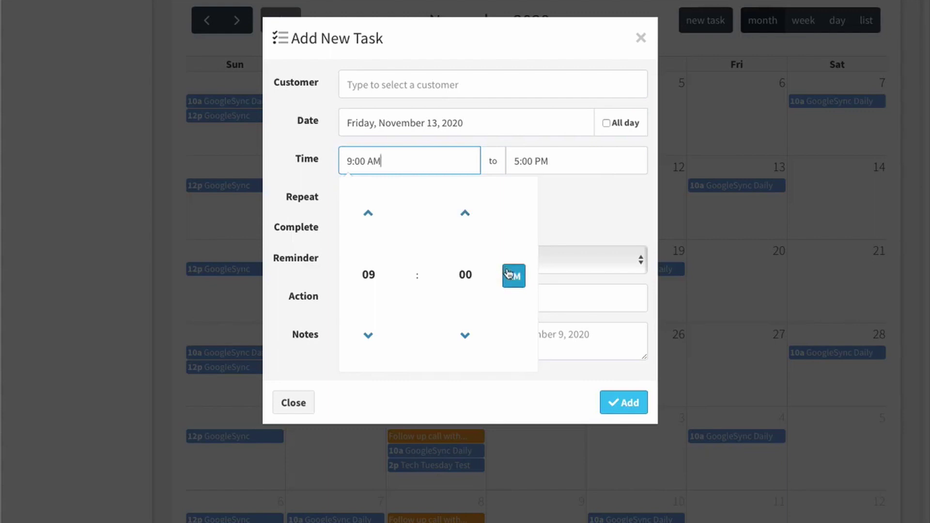
left_click(521, 161)
left_click(535, 213)
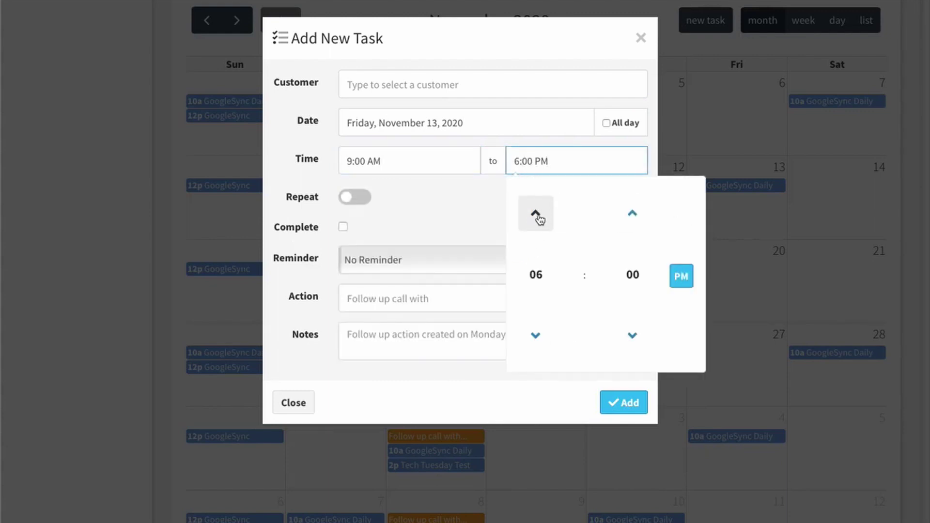
left_click(535, 213)
left_click(535, 213)
left_click(535, 213)
left_click(535, 213)
left_click(536, 335)
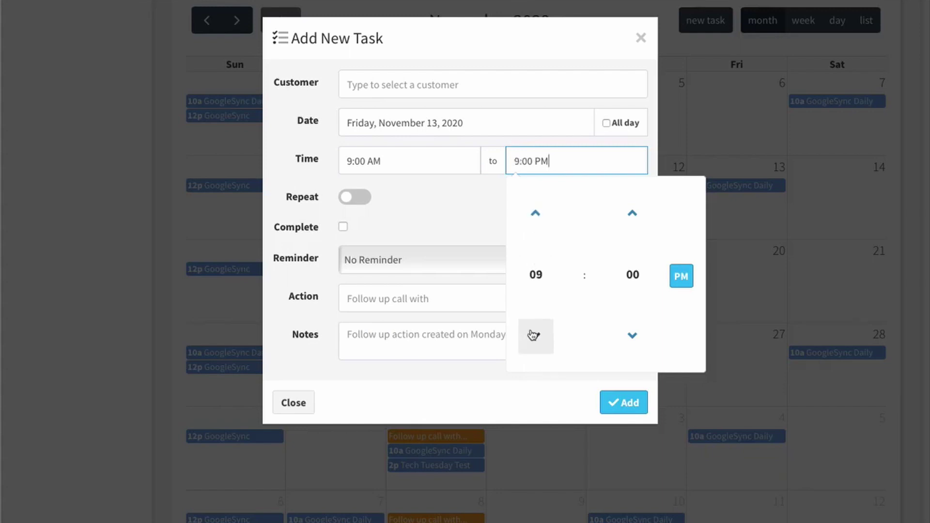
left_click(536, 335)
left_click(544, 223)
left_click(535, 215)
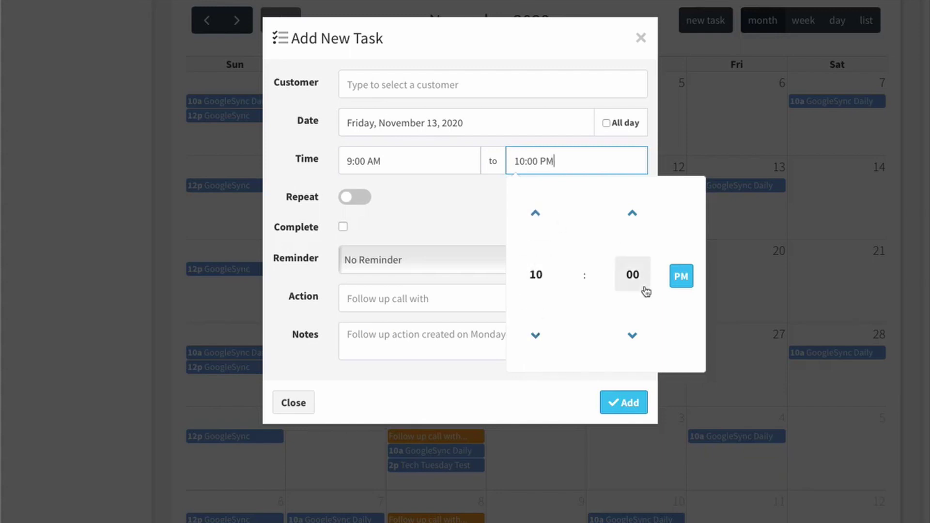
left_click(683, 277)
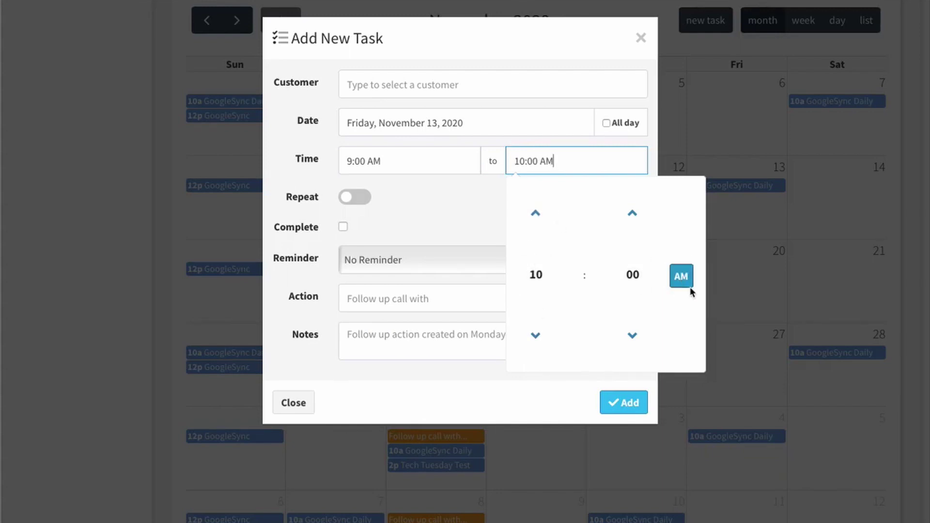
left_click(656, 148)
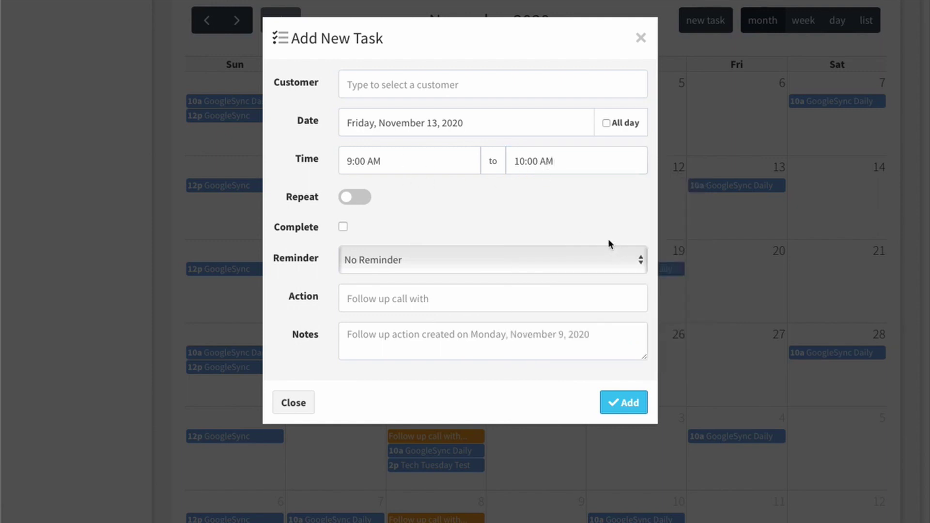
Turn on repeating and make the task repeat monthly
left_click(351, 199)
left_click(449, 246)
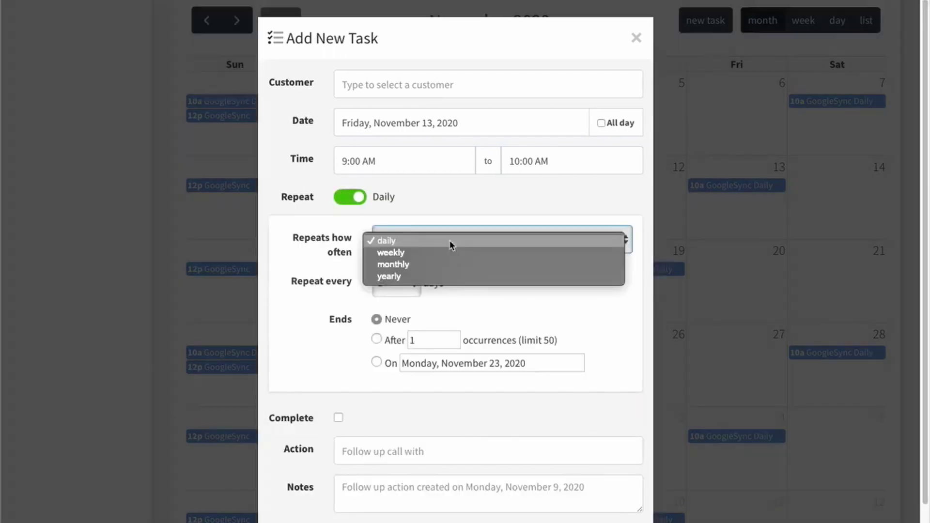
left_click(439, 263)
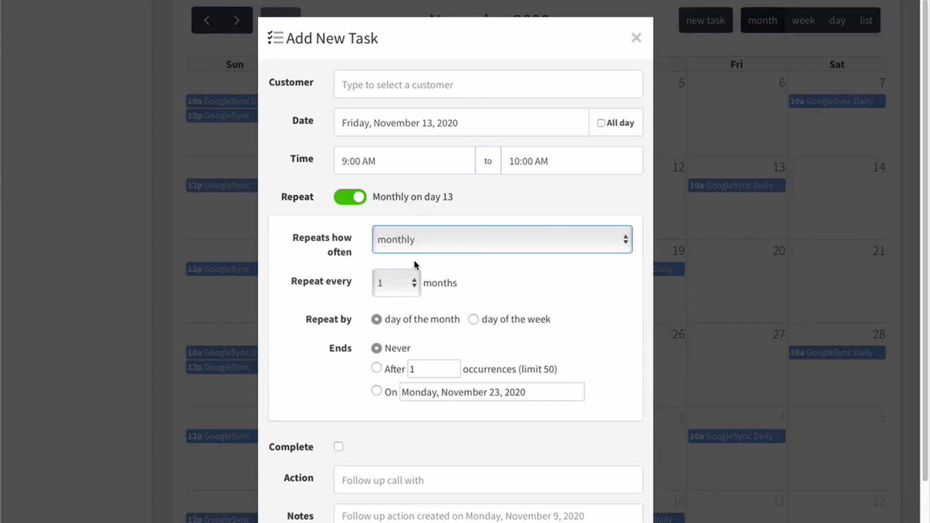
left_click(414, 282)
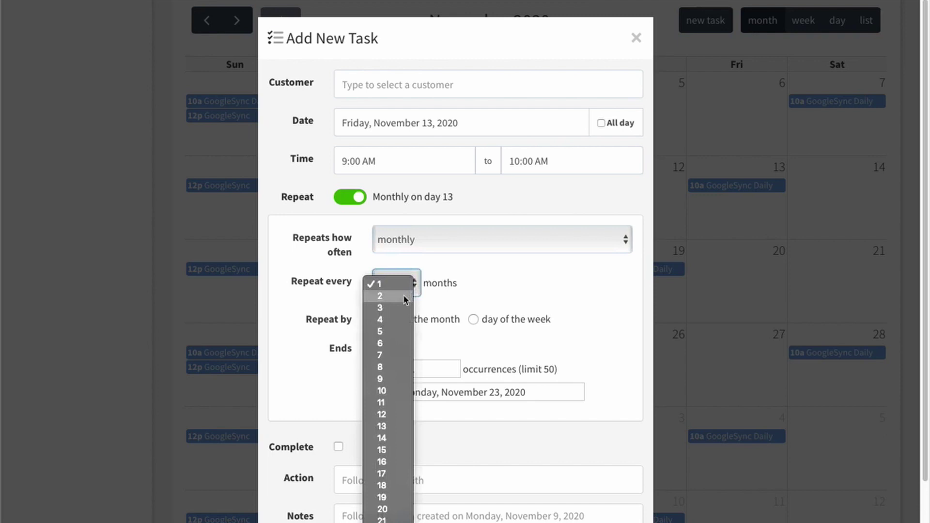
left_click(399, 289)
Try 2- and 4-month intervals, then settle on every 1 month, repeating by day of the month
left_click(413, 284)
left_click(393, 296)
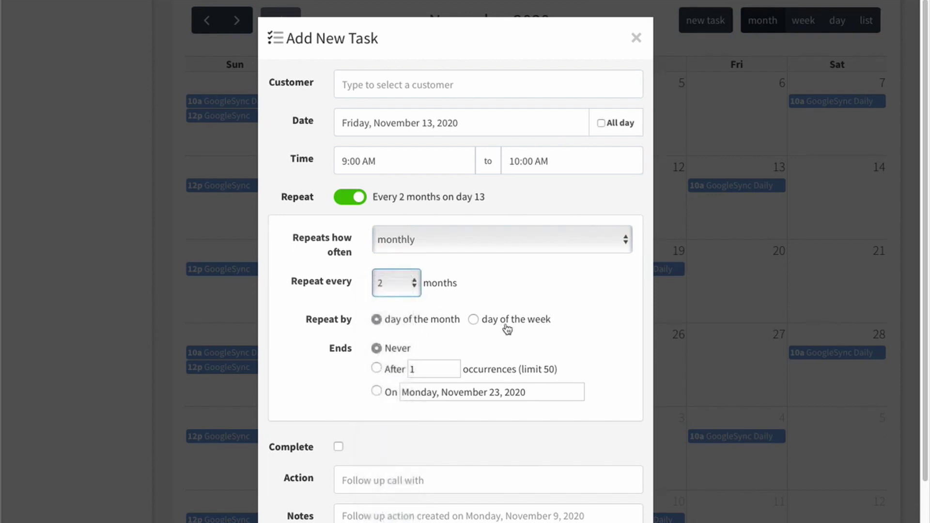
left_click(411, 287)
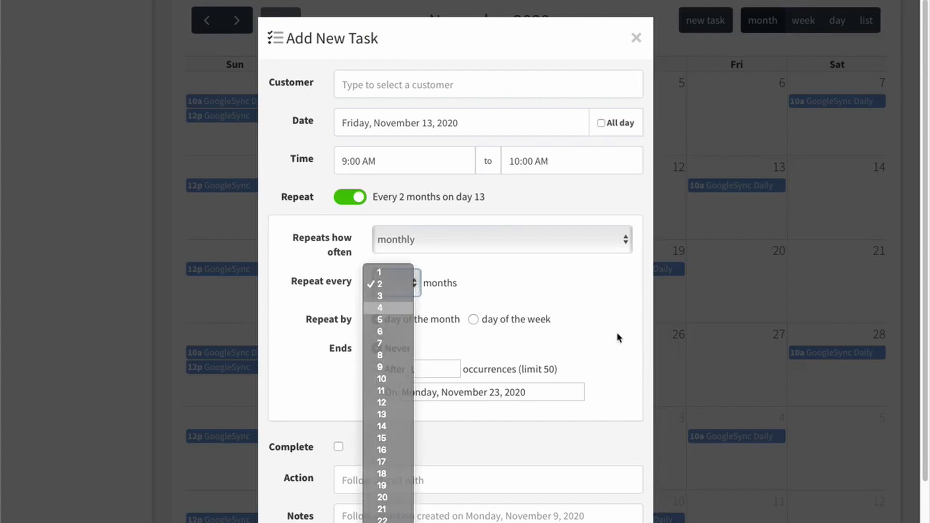
key("Down")
key("Down")
key("Return")
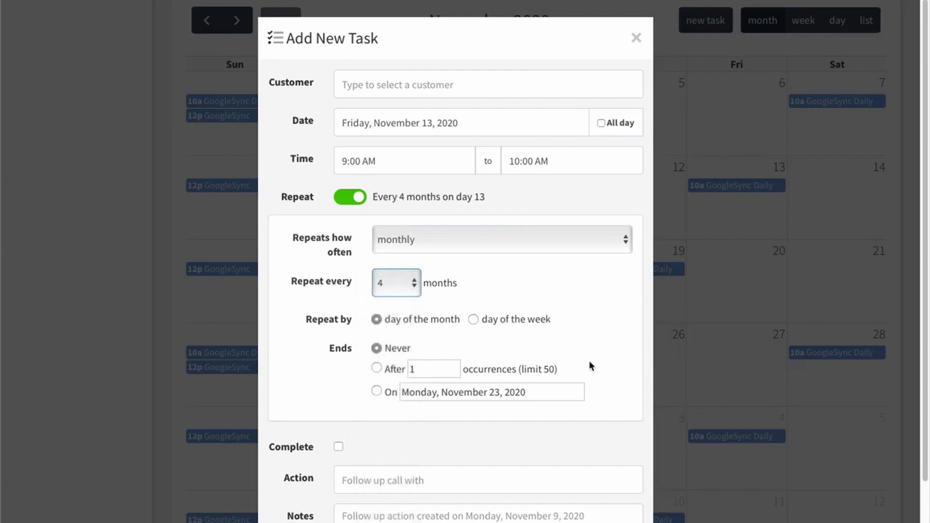
left_click(413, 286)
left_click(398, 250)
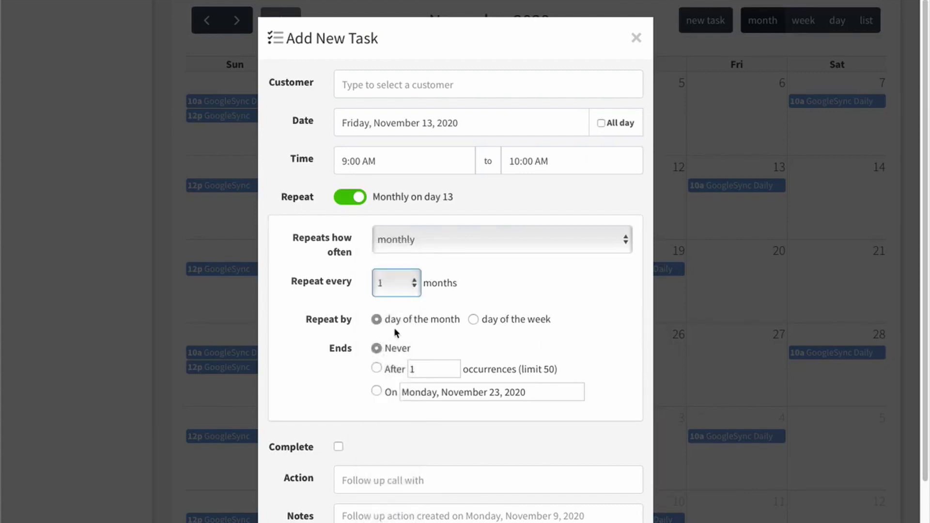
left_click(473, 320)
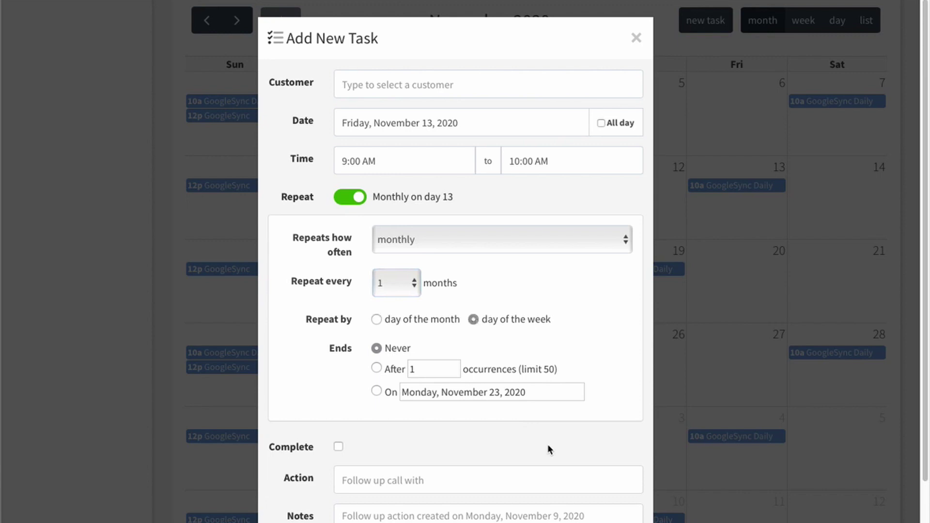
left_click(379, 318)
Set the repetition to end after 5 occurrences
left_click(377, 368)
double_click(422, 369)
type("5")
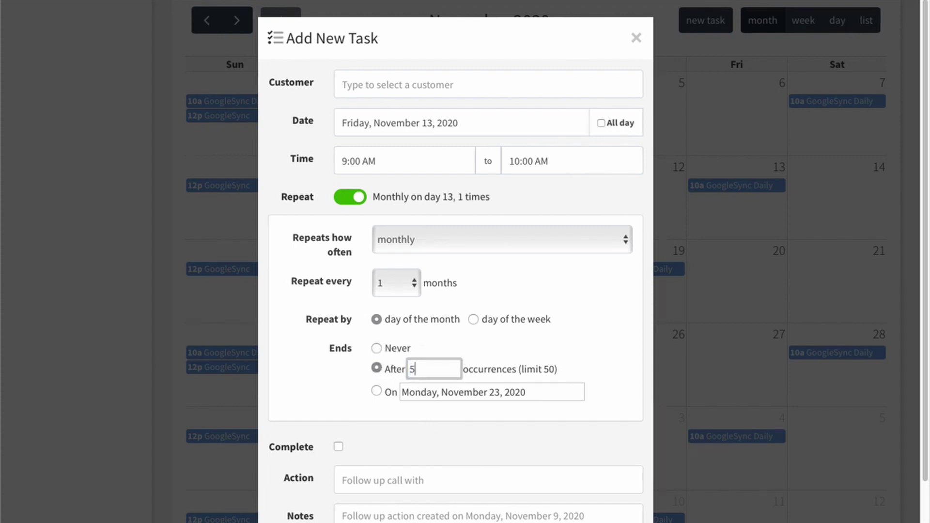
left_click(343, 386)
Change the repetition to end on December 31, 2020
left_click(377, 391)
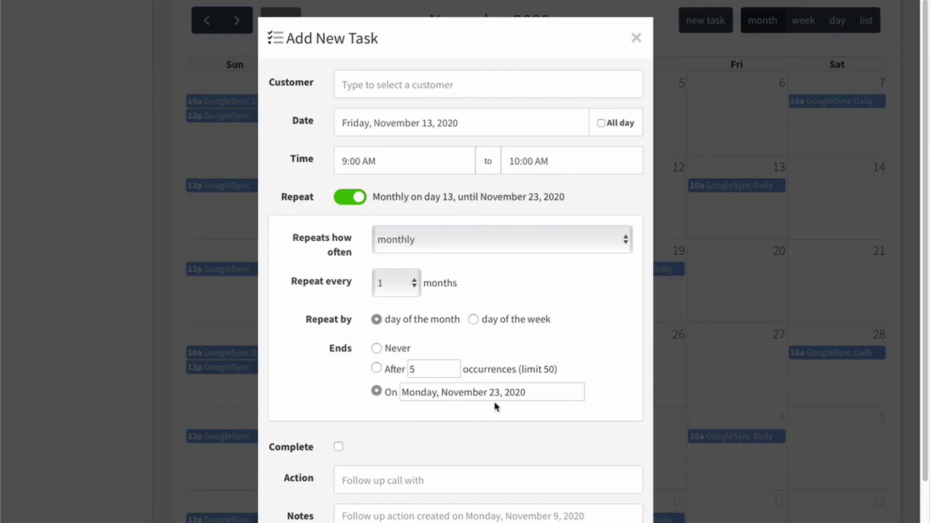
left_click(480, 396)
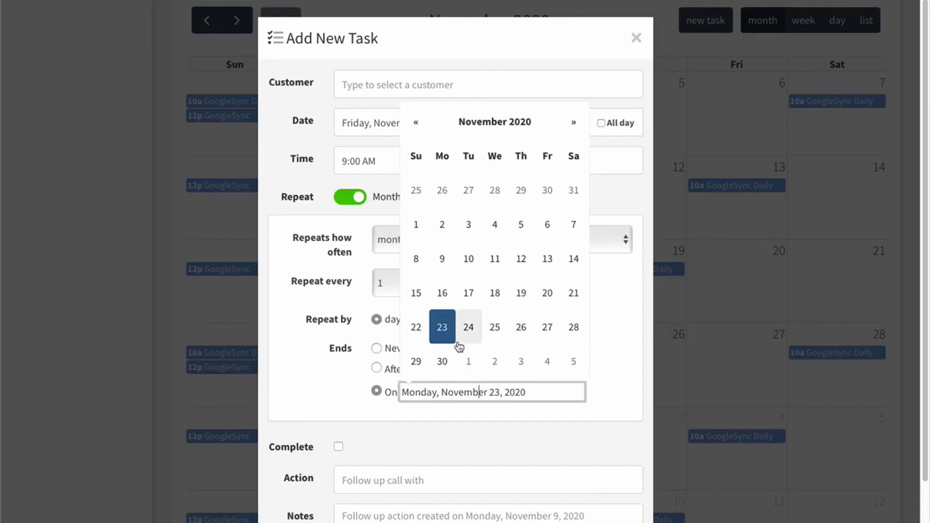
left_click(573, 124)
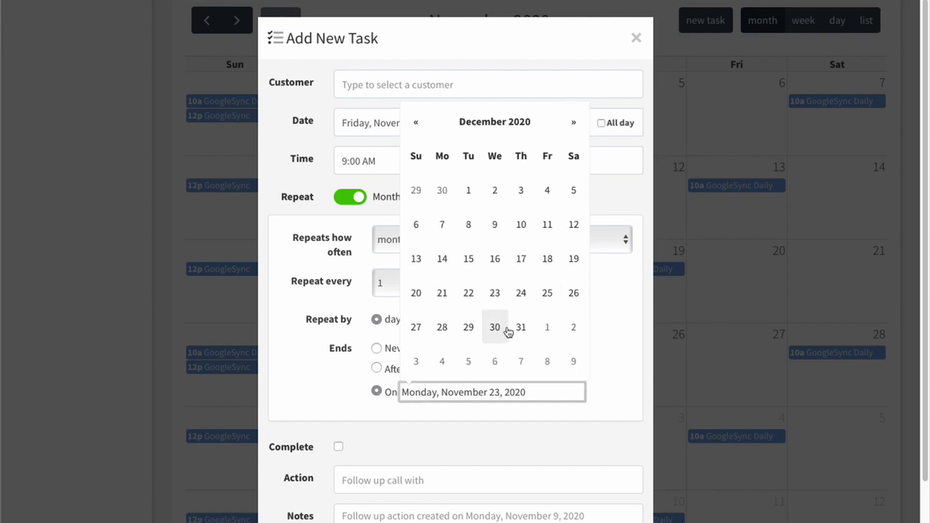
left_click(519, 333)
left_click(346, 373)
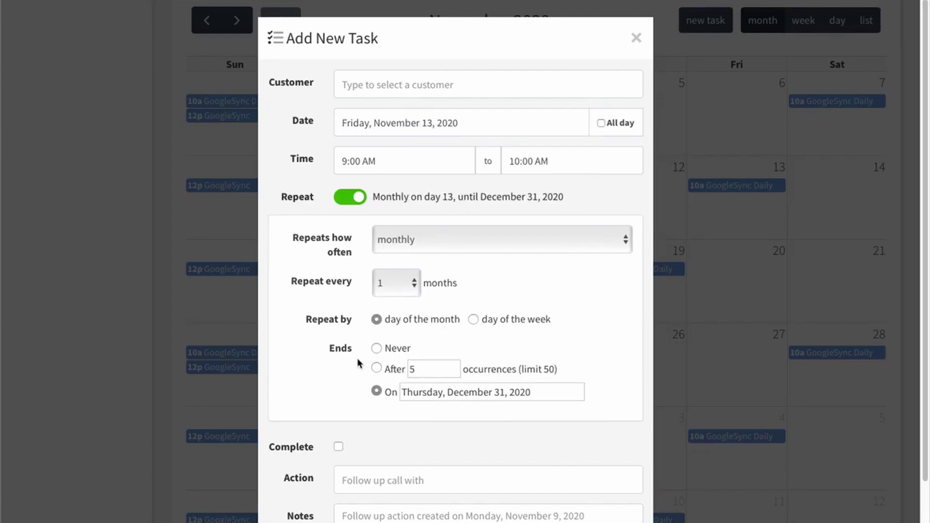
scroll(353, 339, "down", 2)
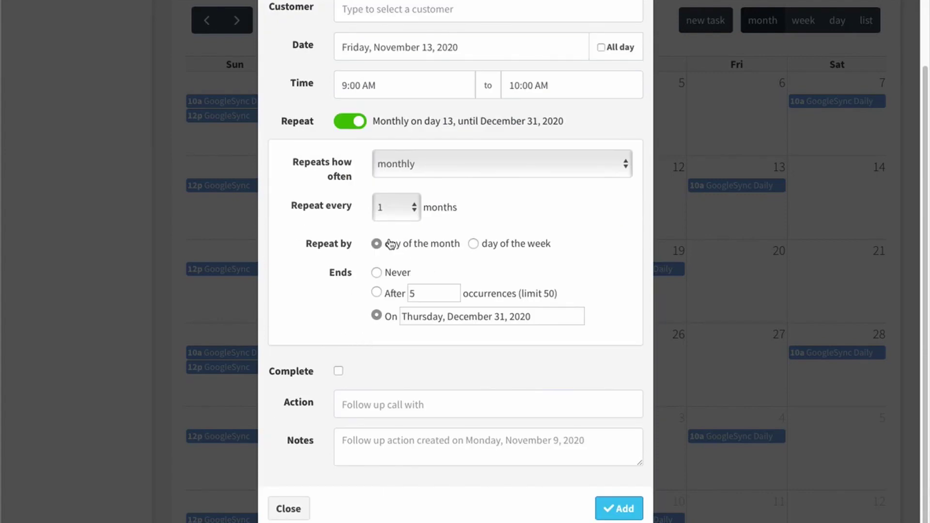
Leave the task not complete and set its action to 'Create a Newsletter'
left_click(337, 371)
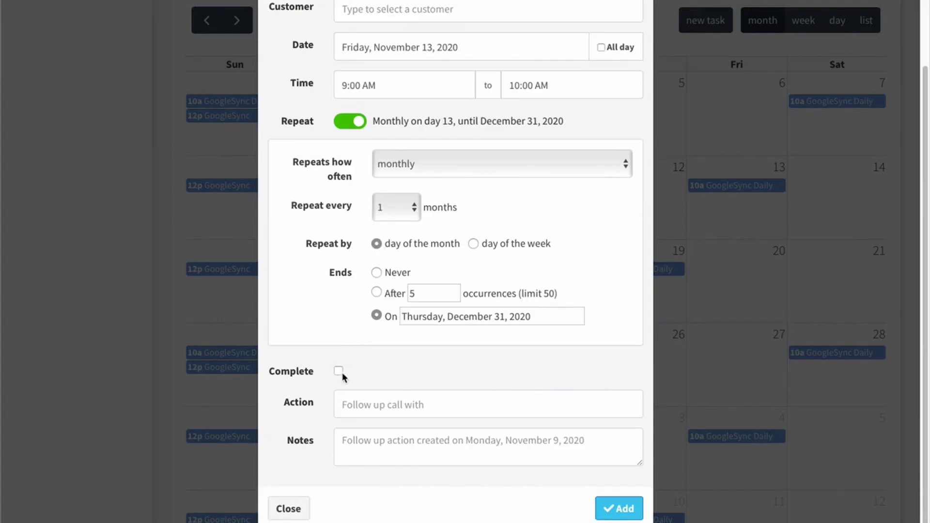
left_click(418, 403)
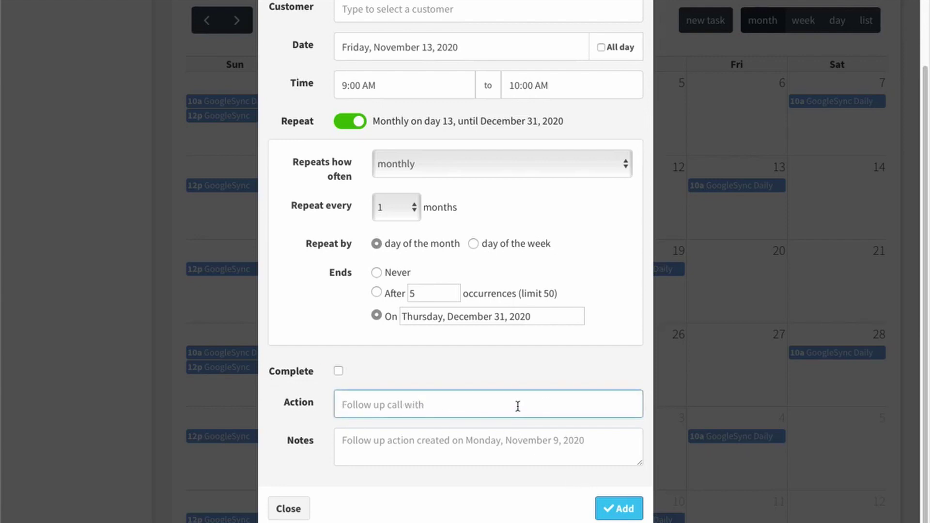
type("Create a New")
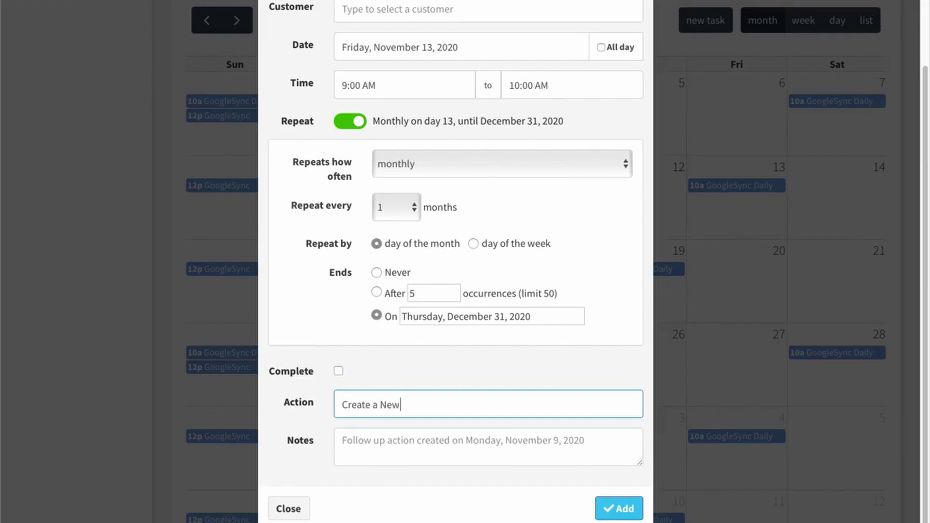
type("sletter")
Write the note 'Create a new, monthly newsletter to send to all customers.'
left_click(518, 456)
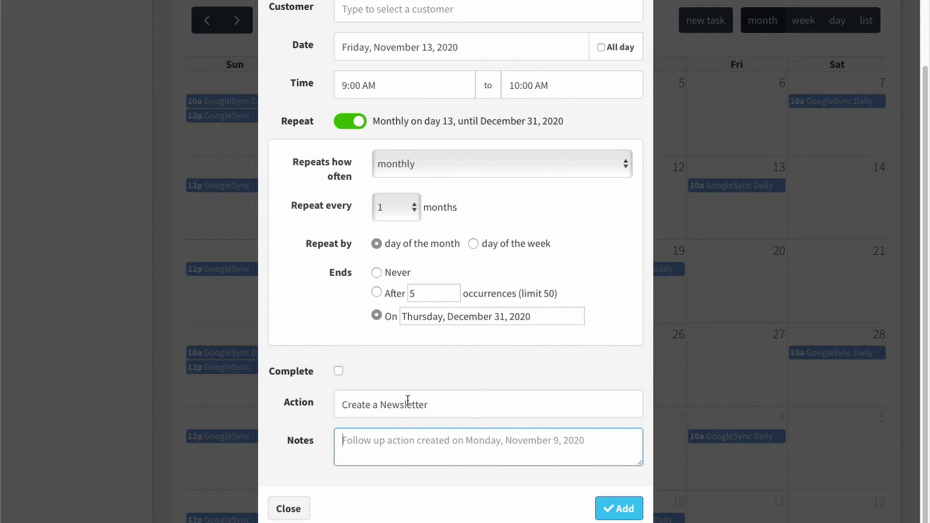
left_click(363, 441)
type("C")
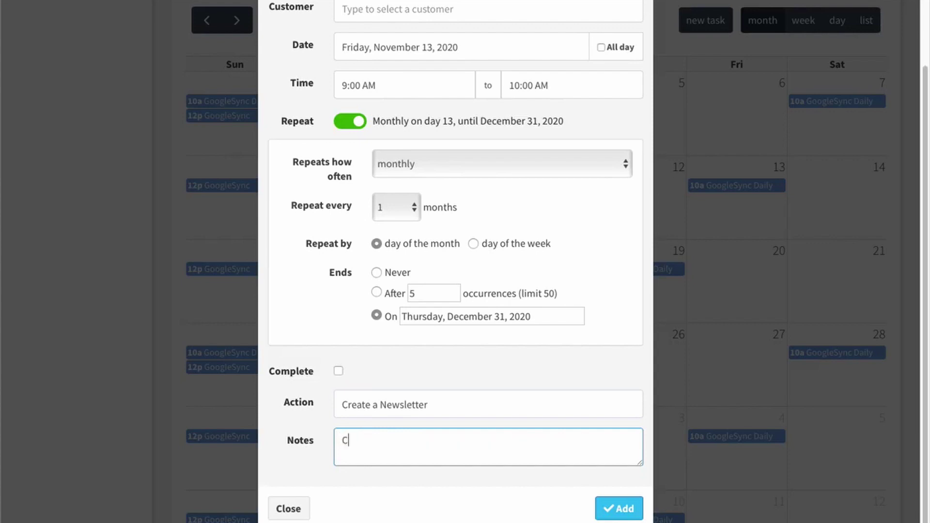
type("reate a new, monthly news")
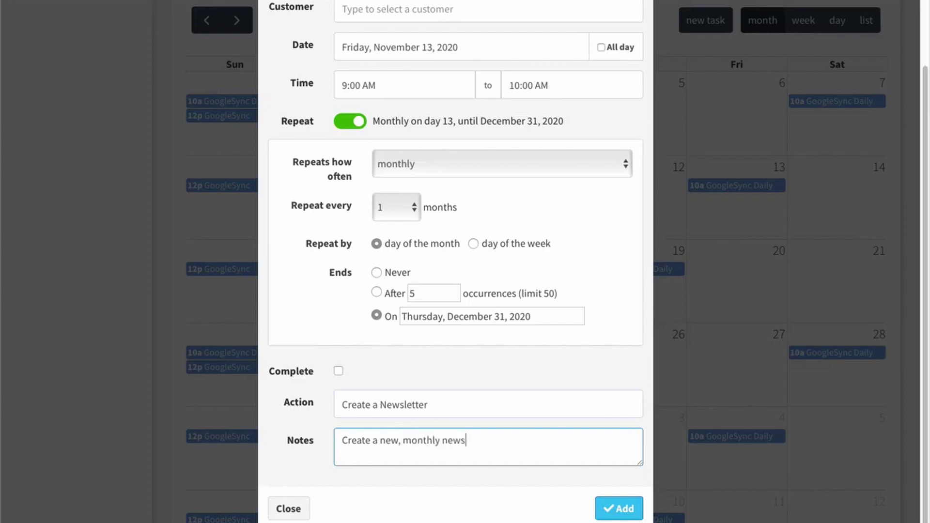
type("letter to send to all customers.")
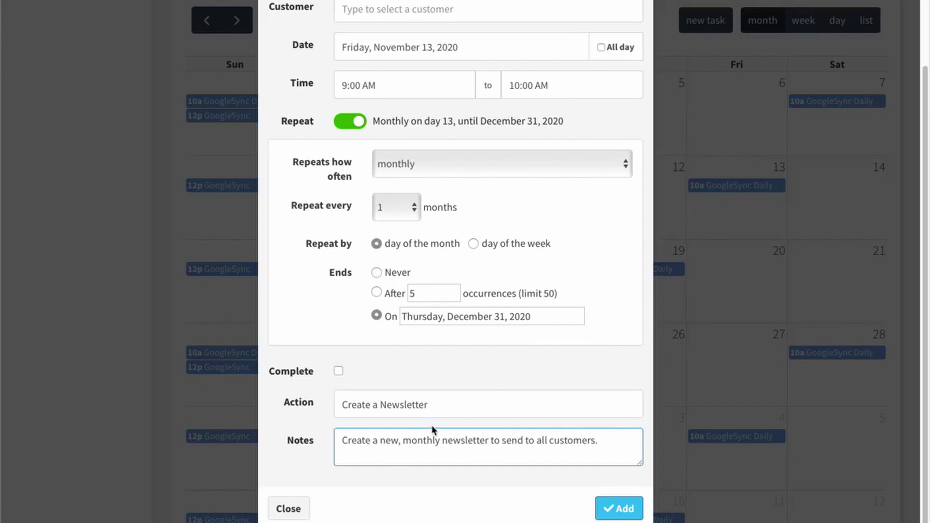
Add the task, then open it on November 13, tick Complete and close the editor
left_click(632, 513)
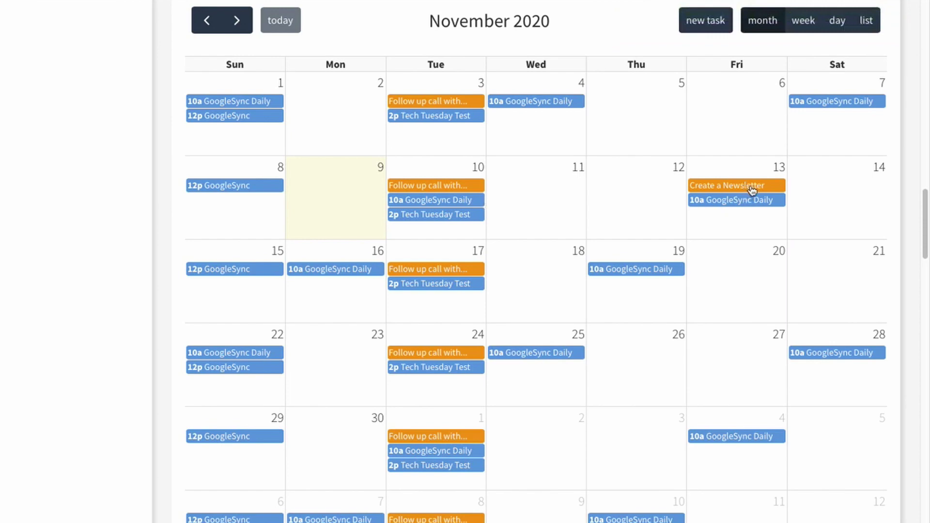
left_click(722, 189)
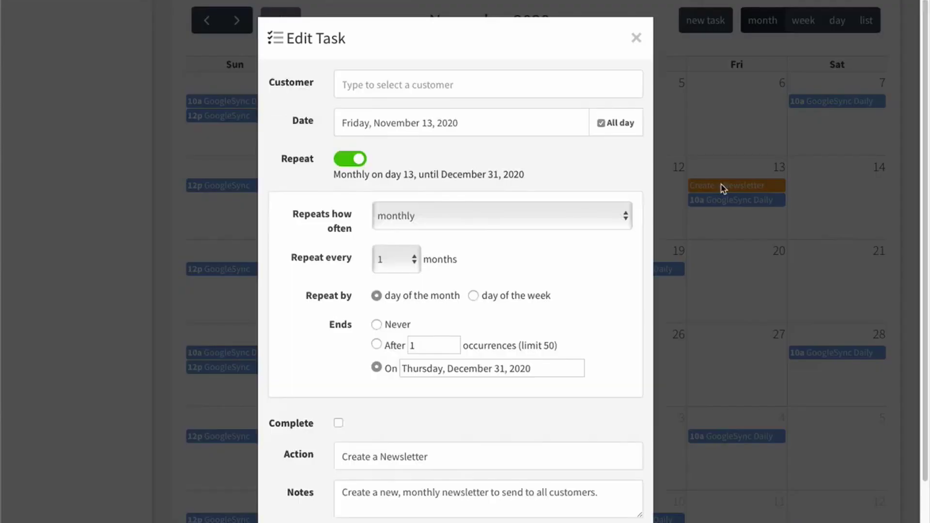
scroll(356, 313, "down", 2)
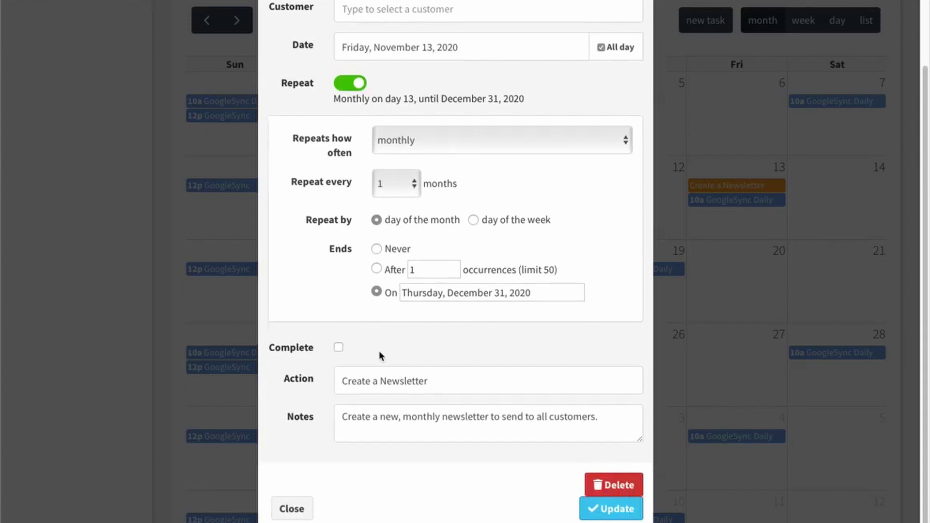
left_click(338, 347)
scroll(794, 281, "up", 2)
left_click(635, 37)
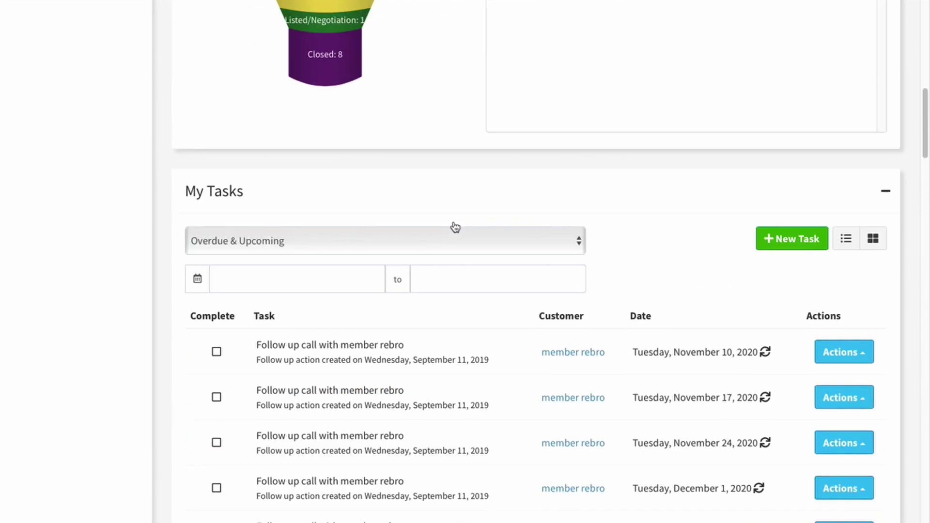
Scroll down past My Tasks to the November 2020 calendar showing Create a Newsletter on the 13th
scroll(453, 224, "down", 3)
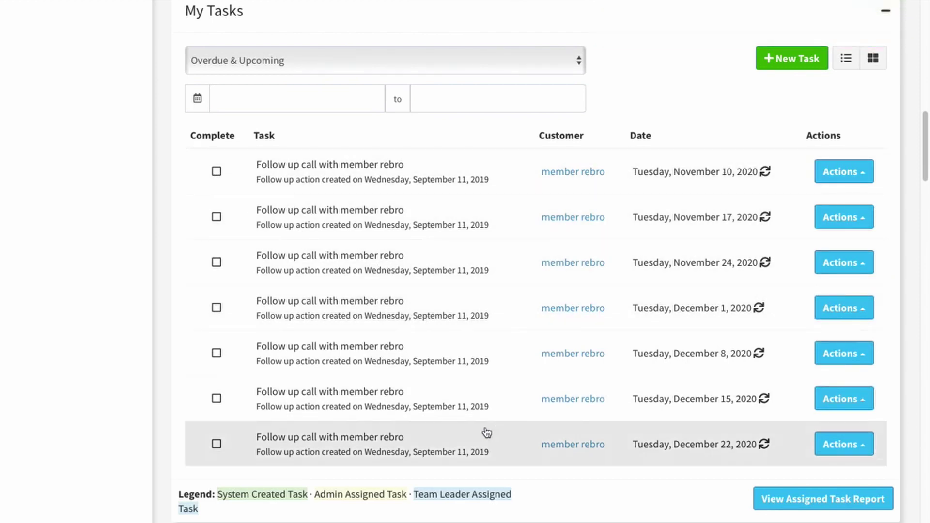
scroll(487, 432, "down", 10)
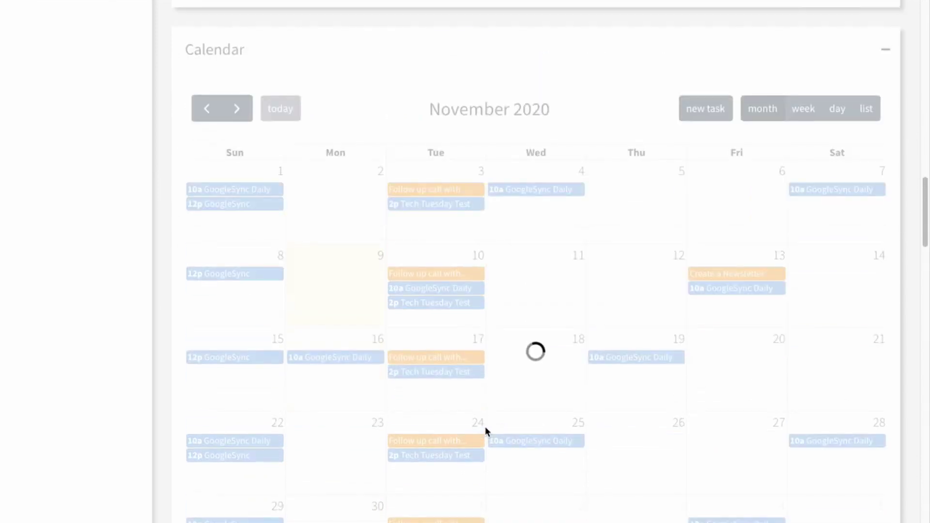
scroll(487, 420, "down", 1)
scroll(668, 401, "down", 1)
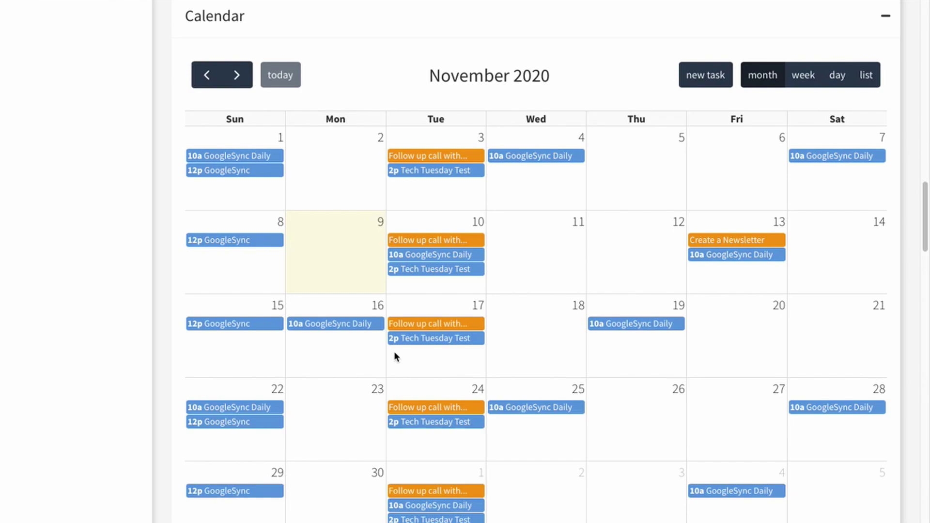
left_click(325, 328)
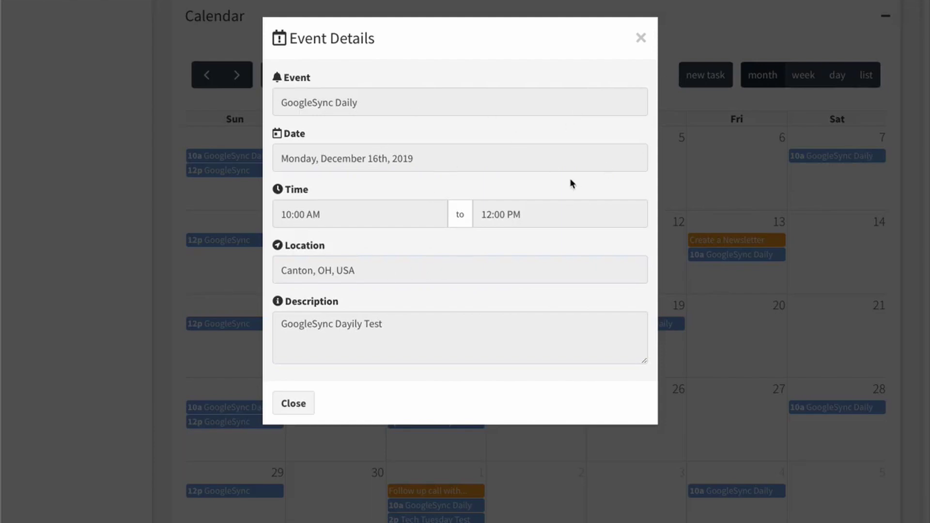
left_click(641, 38)
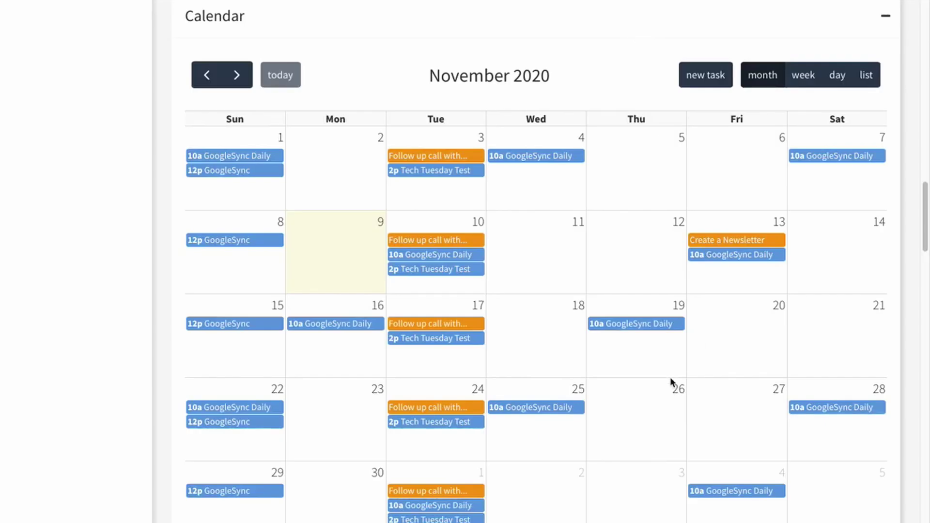